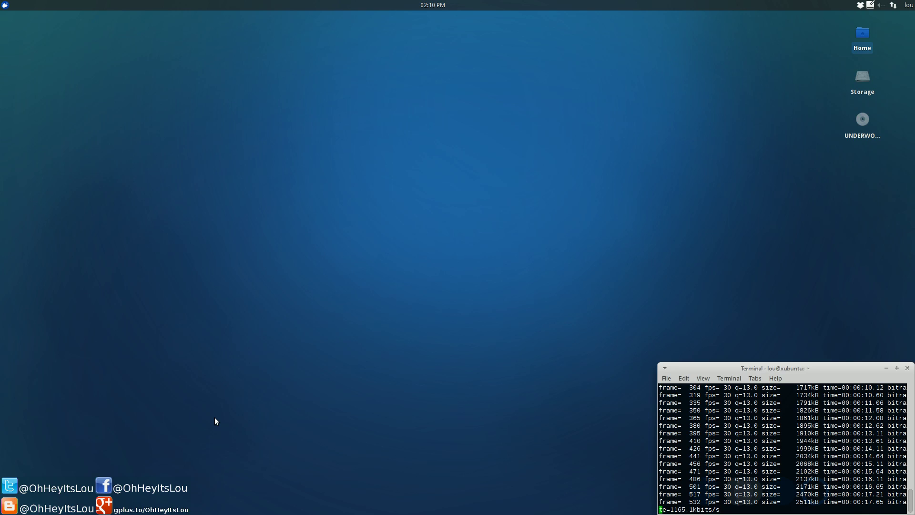
# Deselect the desktop icons by clicking an empty area of the desktop.
pyautogui.click(702, 165)
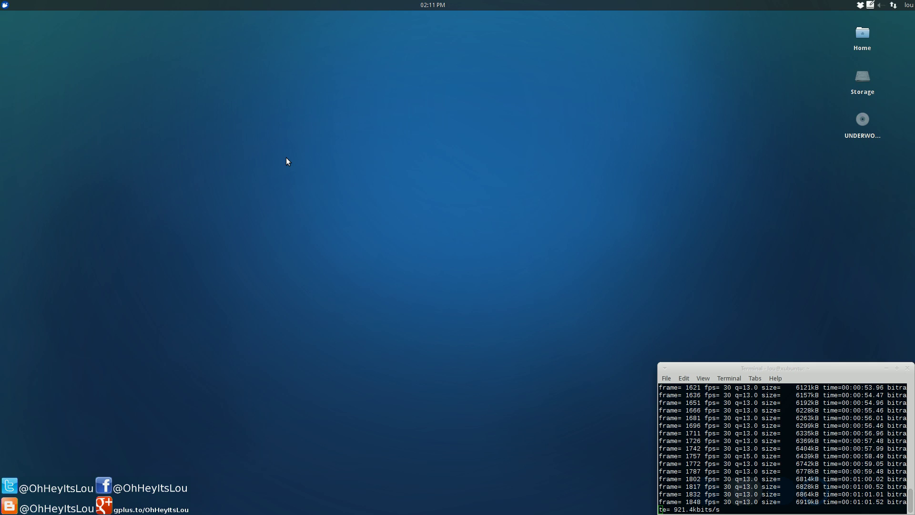
# Show About Xfce from the Applications menu and reposition its window near the centre.
pyautogui.click(4, 6)
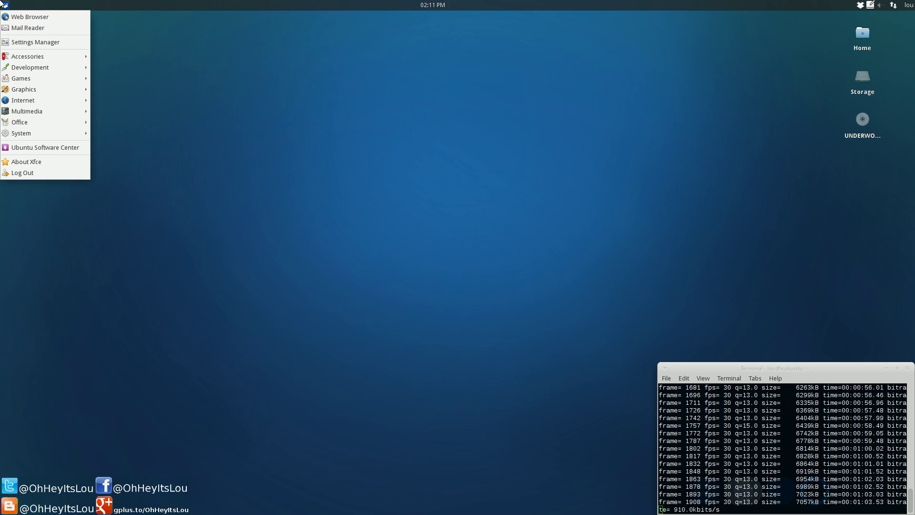
pyautogui.click(42, 160)
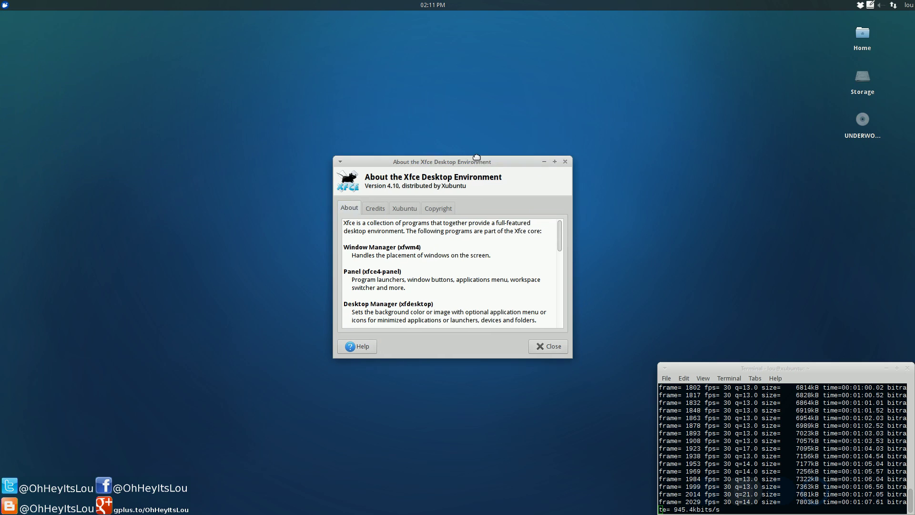
pyautogui.moveTo(485, 166); pyautogui.dragTo(416, 81)
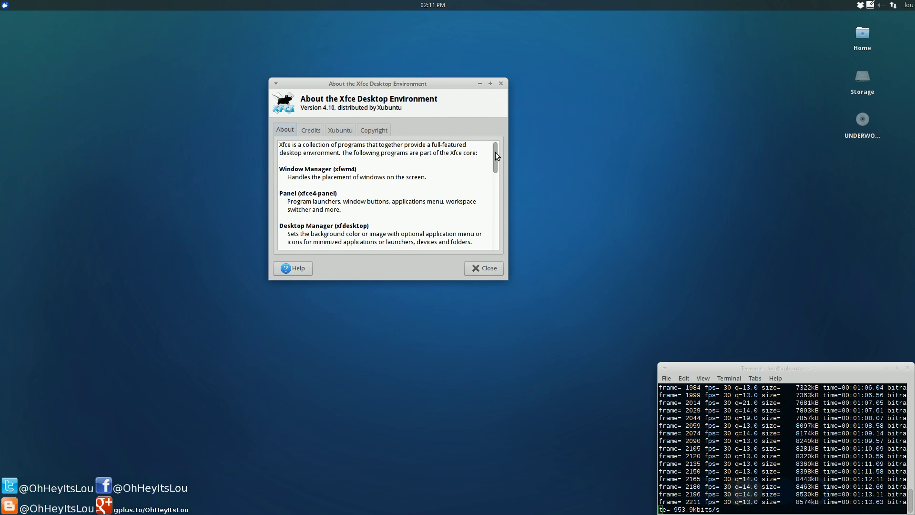
pyautogui.moveTo(496, 153)
pyautogui.mouseDown()
pyautogui.moveTo(499, 223)
pyautogui.moveTo(499, 144)
pyautogui.mouseUp()
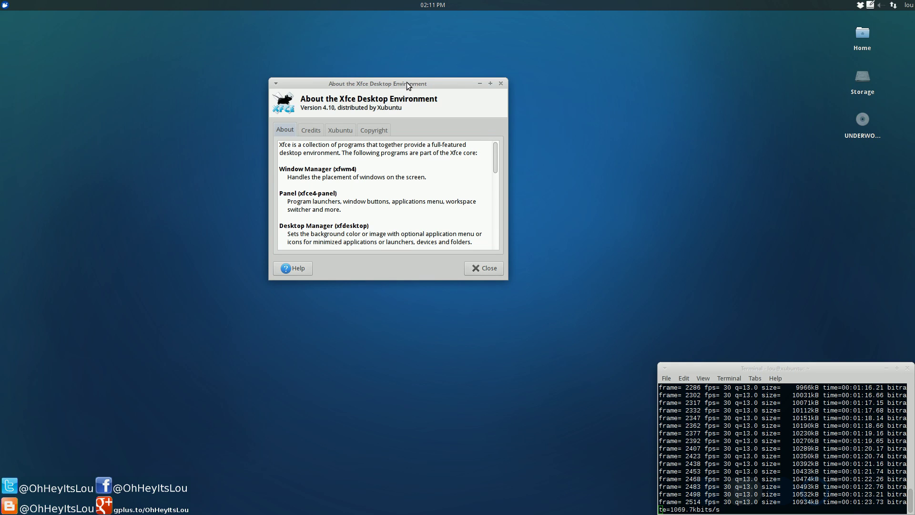
pyautogui.moveTo(408, 81); pyautogui.dragTo(441, 85)
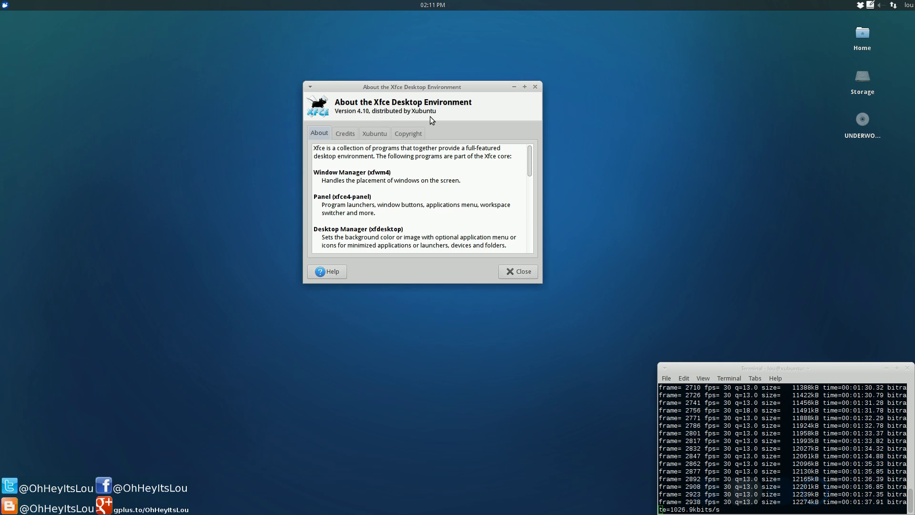
# Close About Xfce, launch firefox from the launcher, and scroll the wiki to Beta 1 Highlights.
pyautogui.click(535, 87)
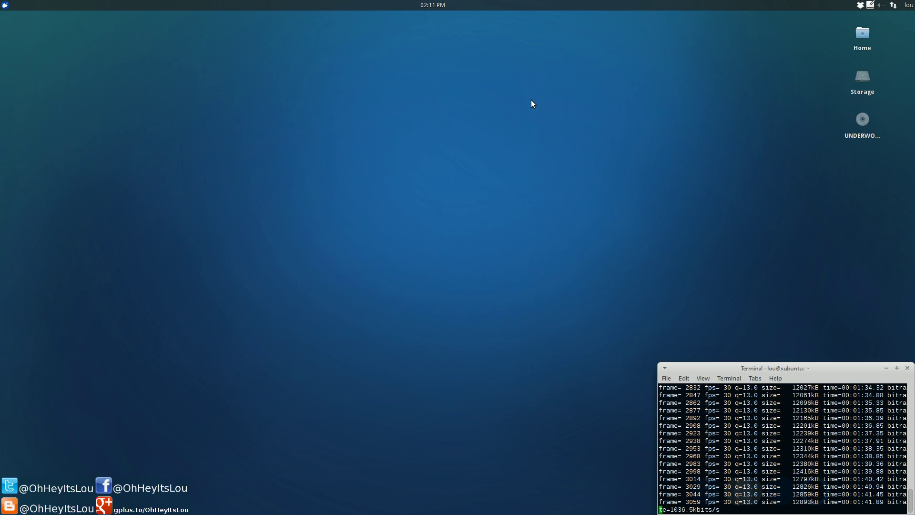
pyautogui.hotkey('ctrl', 'space')
pyautogui.write('firefox')
pyautogui.press('Return')
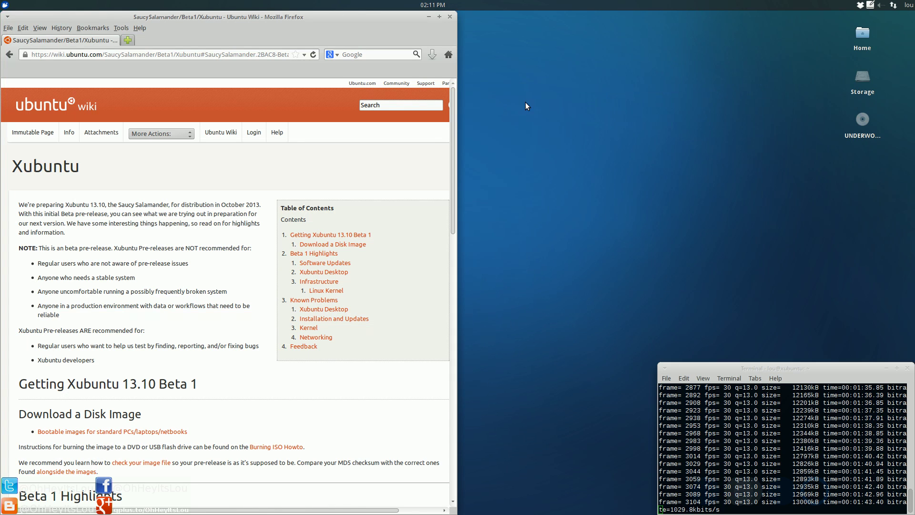
pyautogui.scroll(-10, 233, 330)
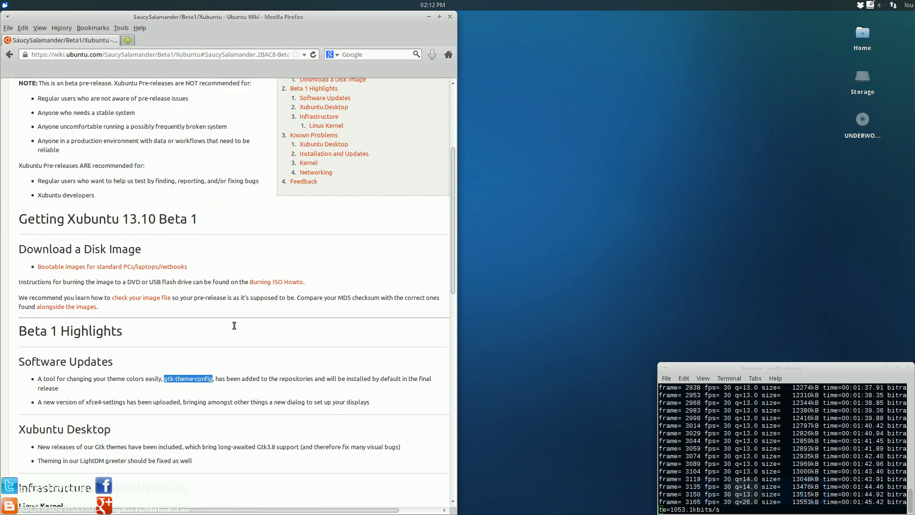
pyautogui.click(96, 284)
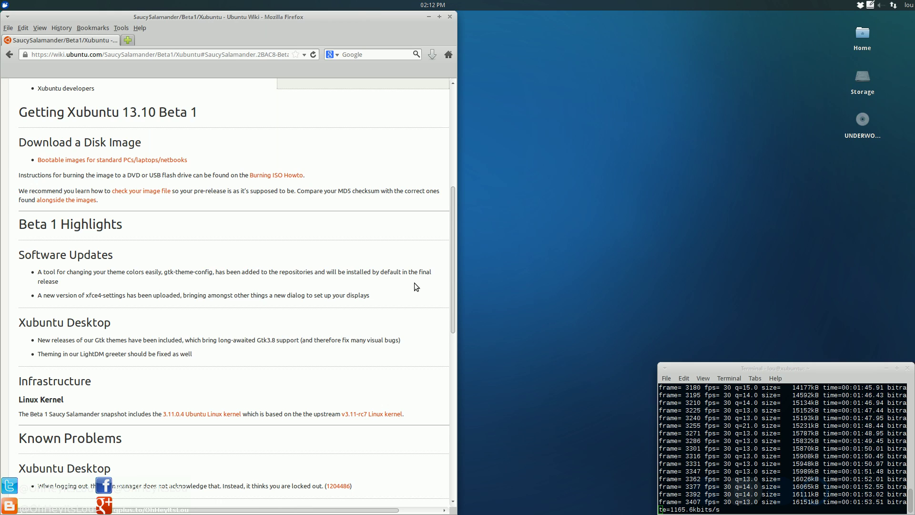
# Open Theme Configuration from the Settings Manager and move it to the top of the screen.
pyautogui.click(5, 5)
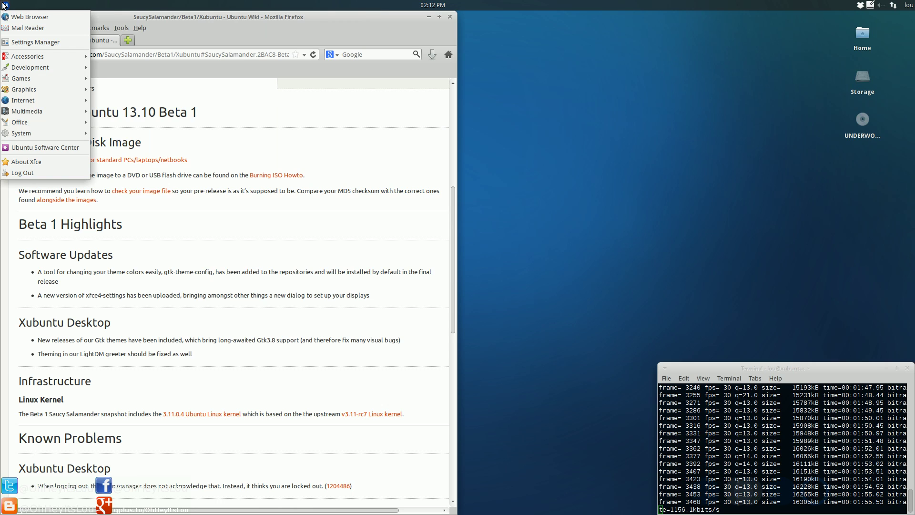
pyautogui.click(30, 42)
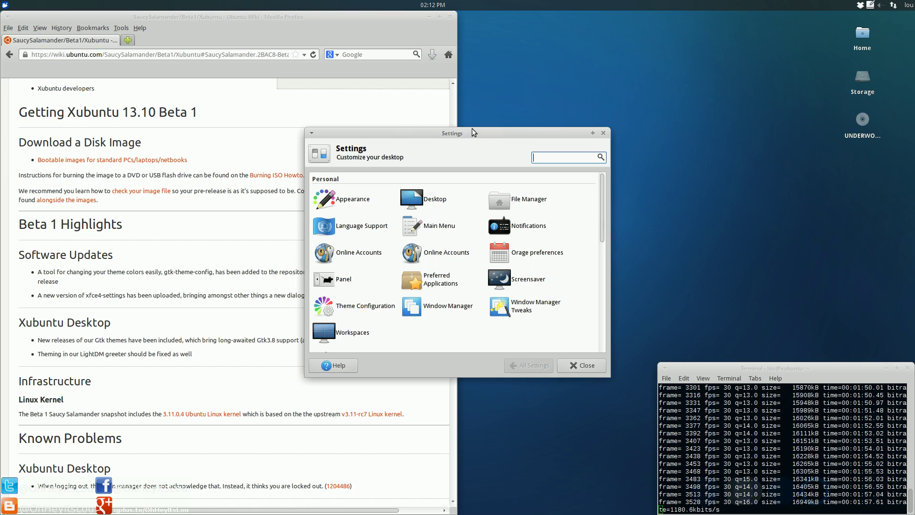
pyautogui.moveTo(471, 127); pyautogui.dragTo(646, 21)
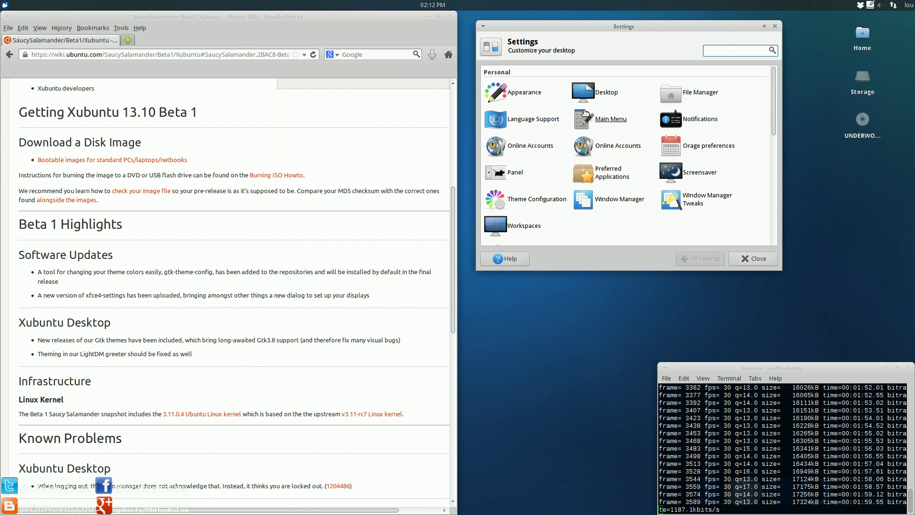
pyautogui.scroll(-3, 566, 126)
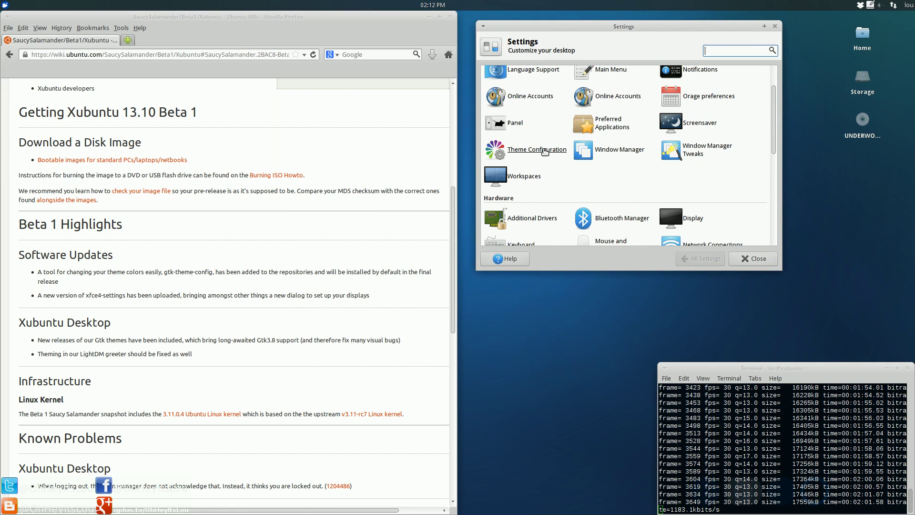
pyautogui.scroll(2, 557, 165)
pyautogui.click(547, 191)
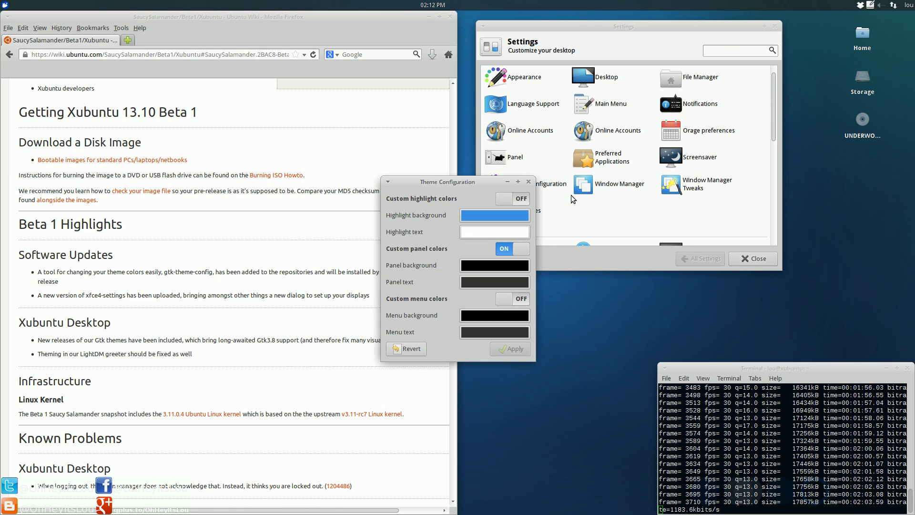
pyautogui.moveTo(483, 181); pyautogui.dragTo(642, 34)
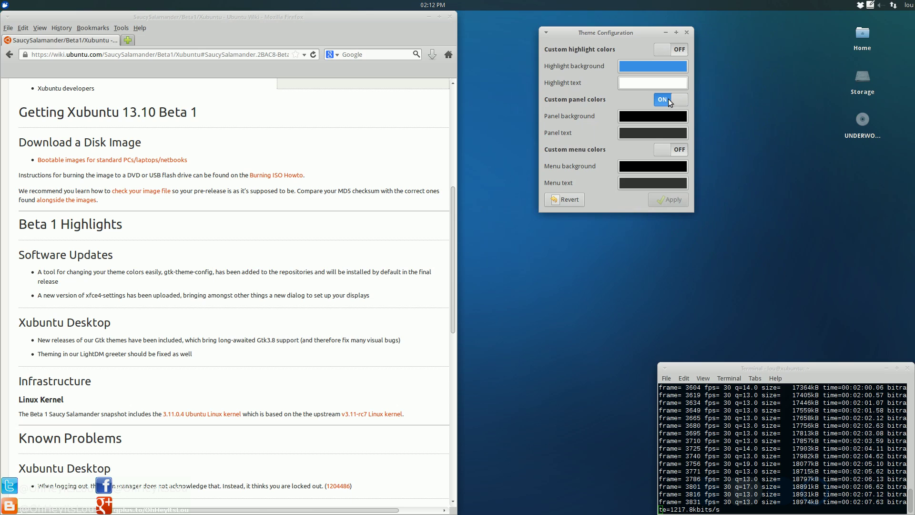
# Try custom panel and menu colours, apply them, and check the Applications menu.
pyautogui.click(669, 119)
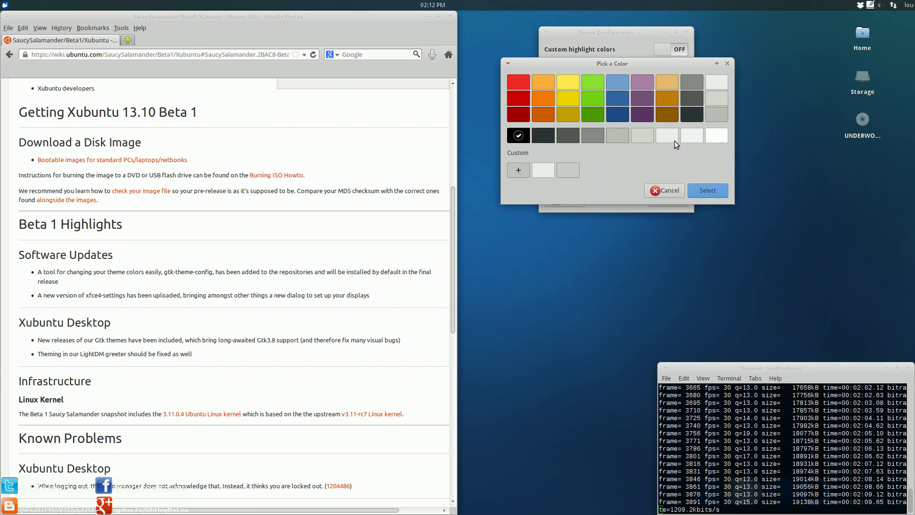
pyautogui.click(707, 191)
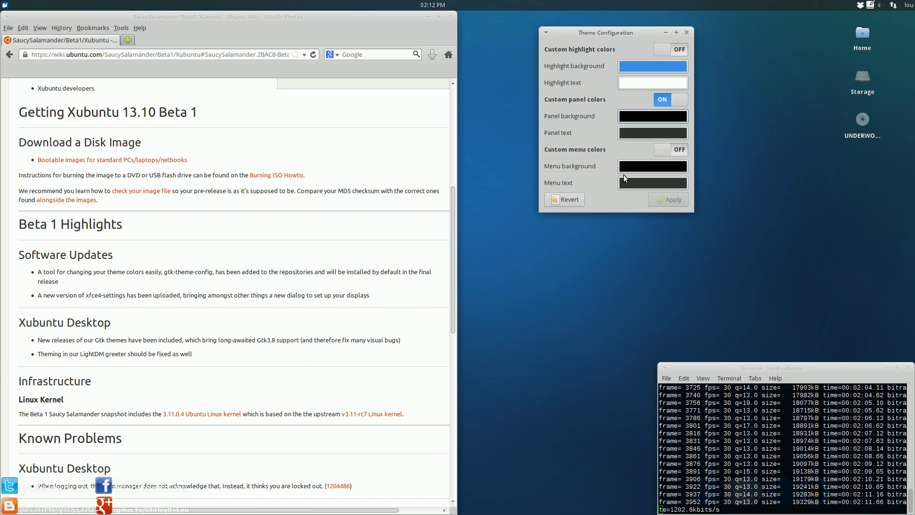
pyautogui.click(642, 180)
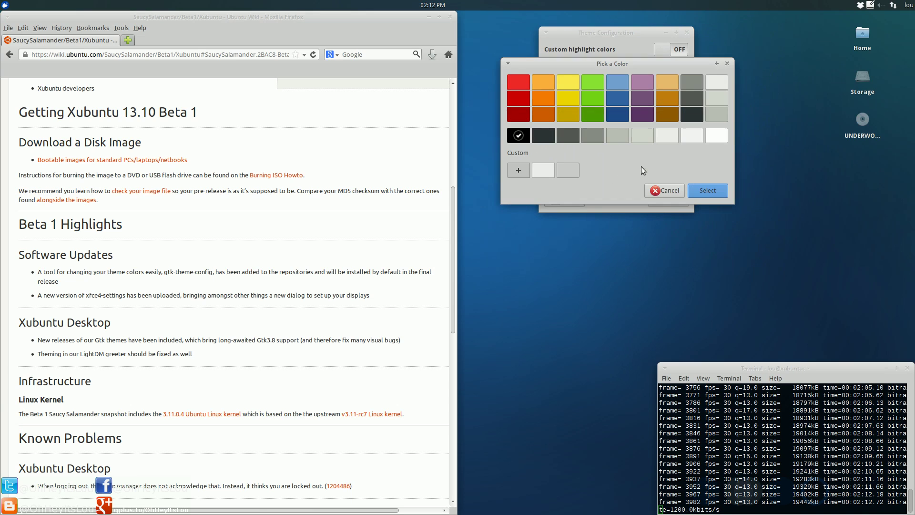
pyautogui.click(679, 192)
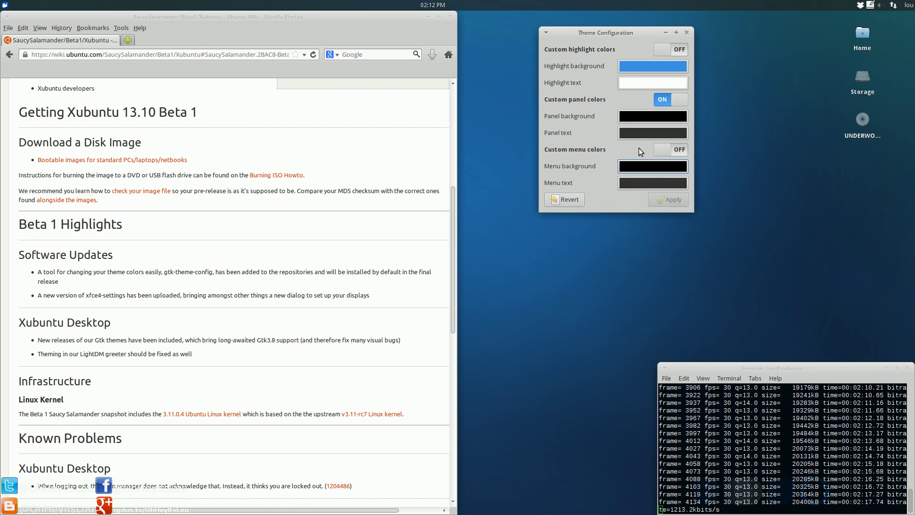
pyautogui.click(663, 150)
pyautogui.click(663, 199)
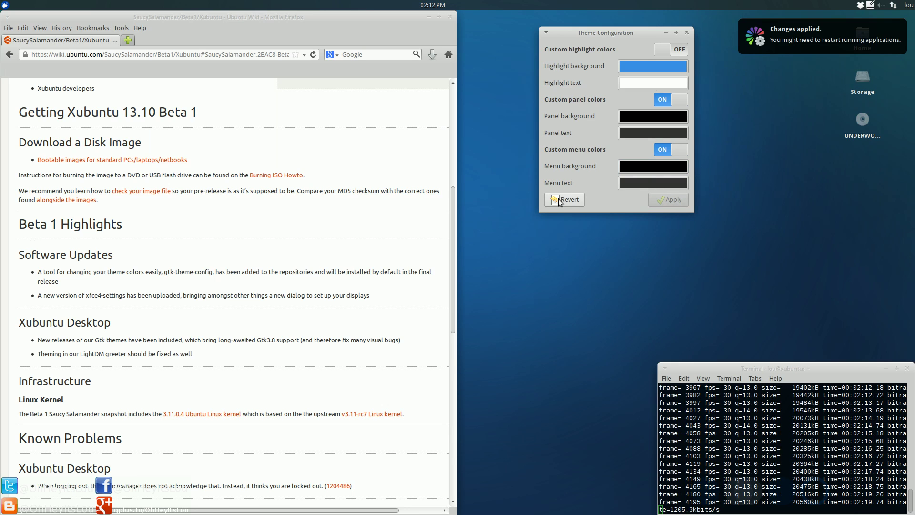
pyautogui.click(5, 5)
pyautogui.click(5, 4)
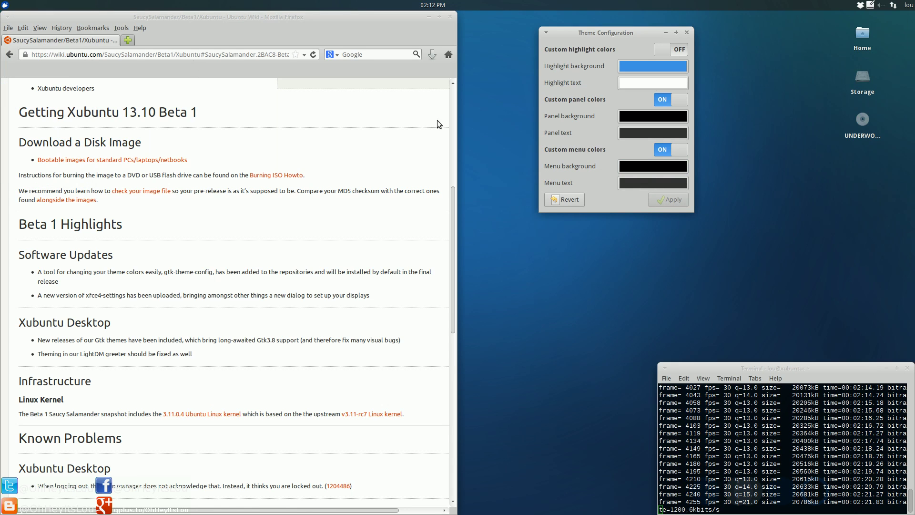
# Revert all custom theme colours to default and close the theme colour settings.
pyautogui.moveTo(618, 33); pyautogui.dragTo(607, 58)
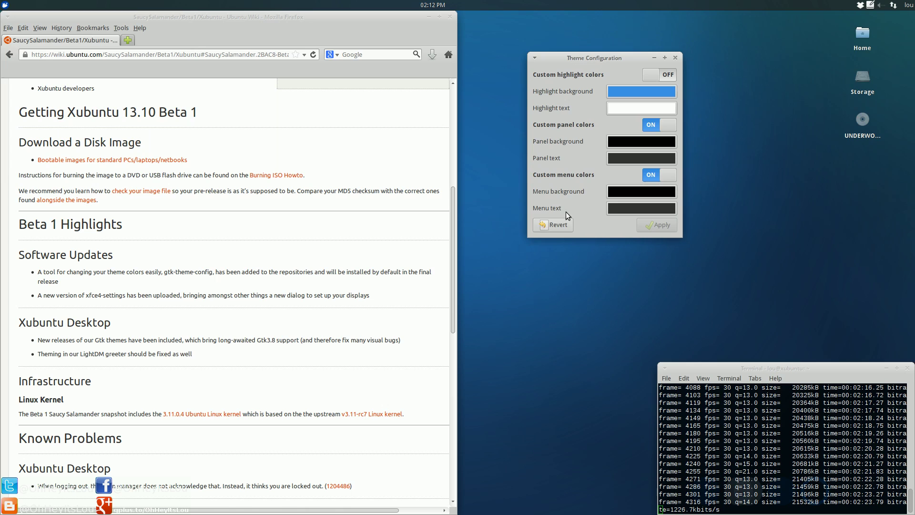
pyautogui.click(561, 225)
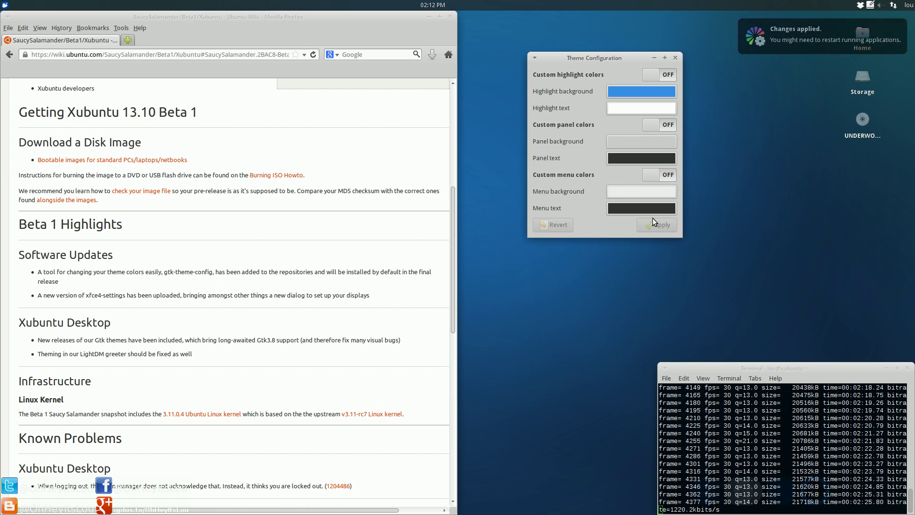
pyautogui.moveTo(642, 59); pyautogui.dragTo(688, 32)
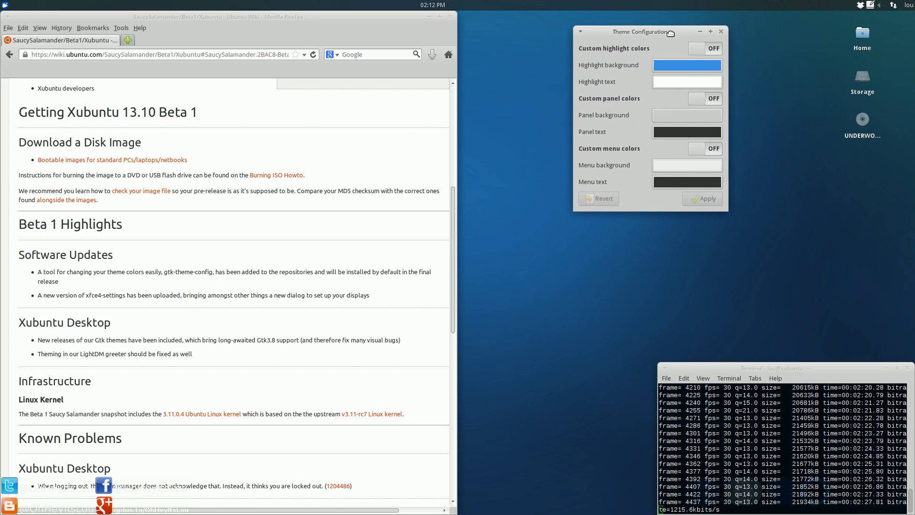
pyautogui.click(721, 32)
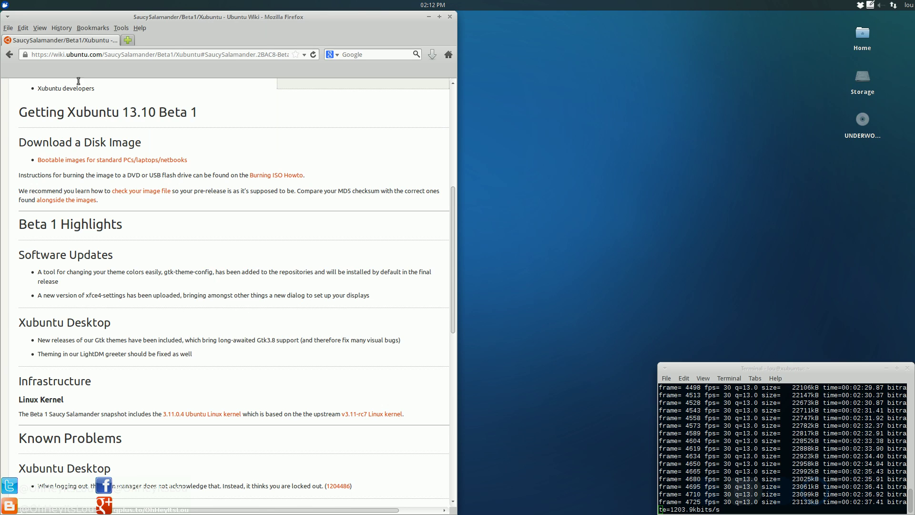
pyautogui.click(4, 4)
pyautogui.click(56, 47)
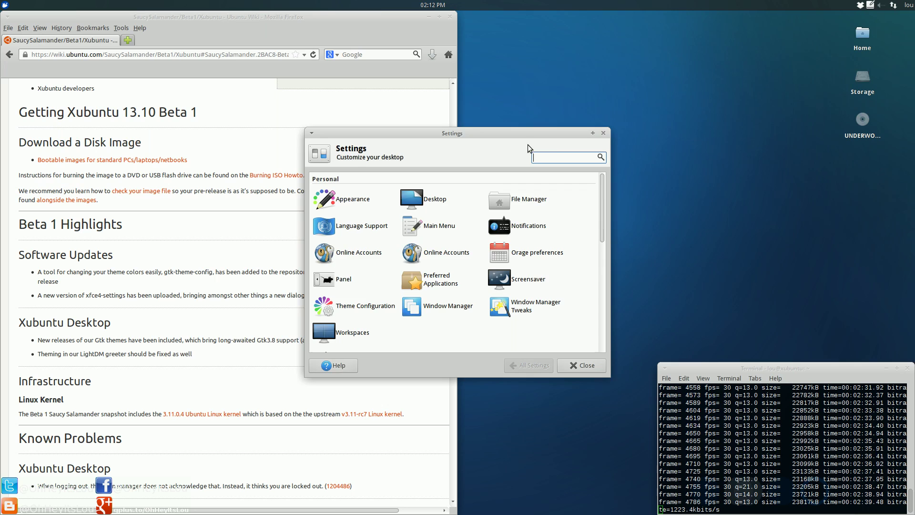
pyautogui.scroll(-5, 681, 190)
pyautogui.click(679, 188)
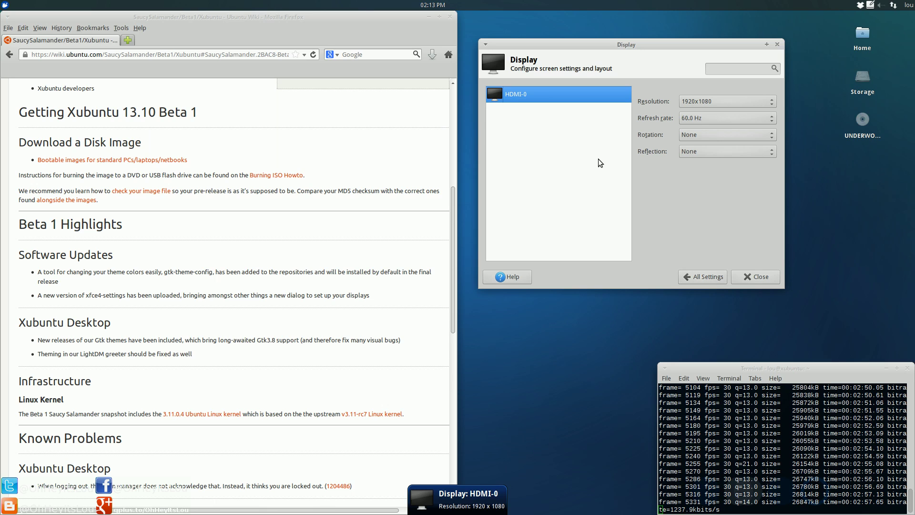
pyautogui.click(717, 277)
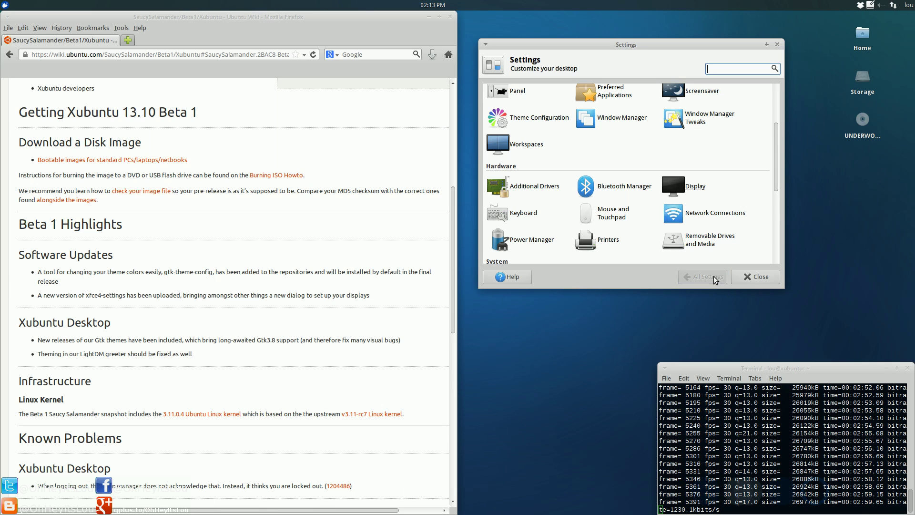
pyautogui.scroll(-8, 650, 208)
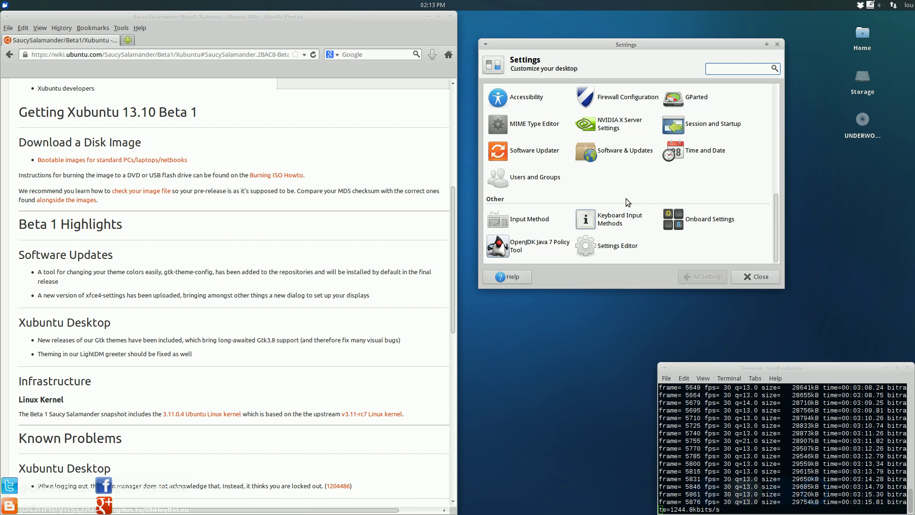
pyautogui.scroll(5, 626, 200)
pyautogui.scroll(3, 625, 198)
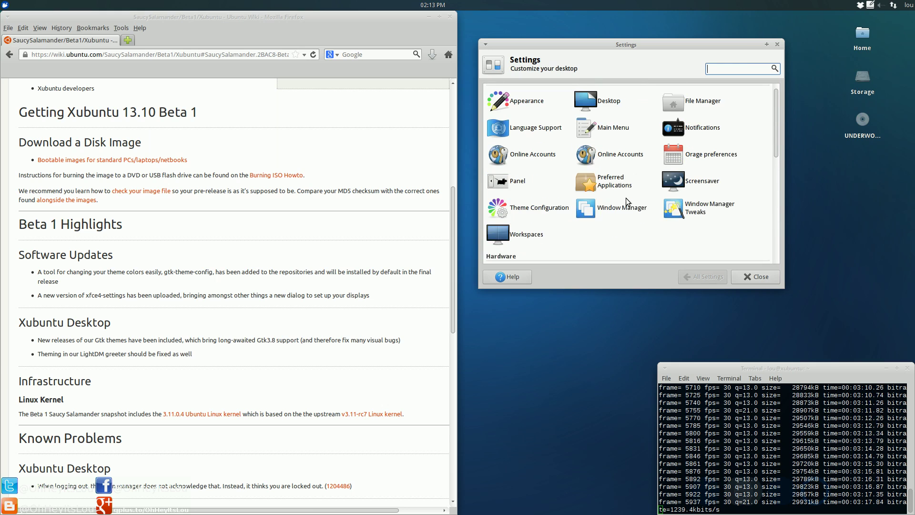
pyautogui.click(758, 277)
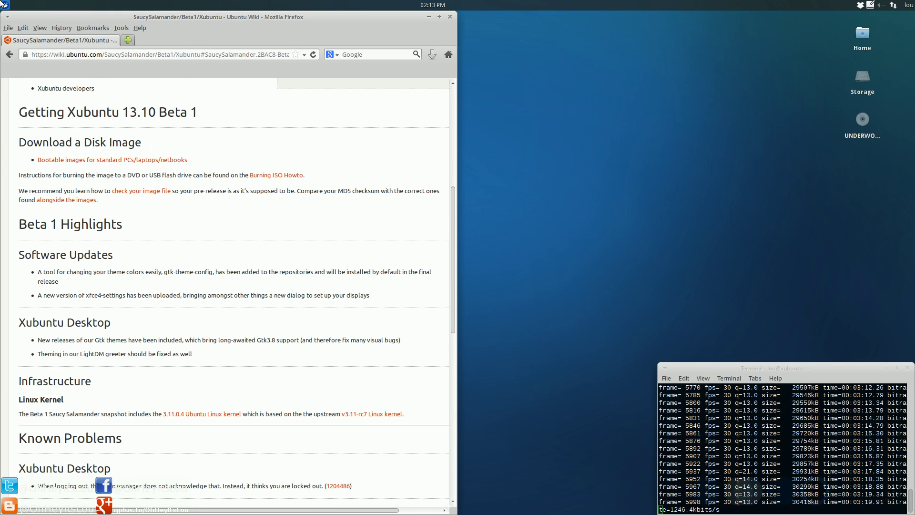
pyautogui.click(4, 4)
pyautogui.click(38, 41)
pyautogui.moveTo(560, 135); pyautogui.dragTo(751, 58)
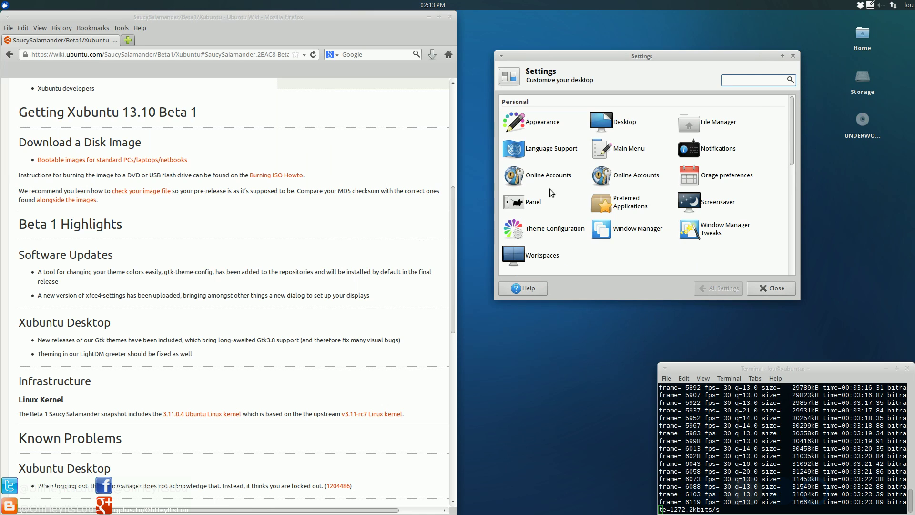
pyautogui.click(553, 177)
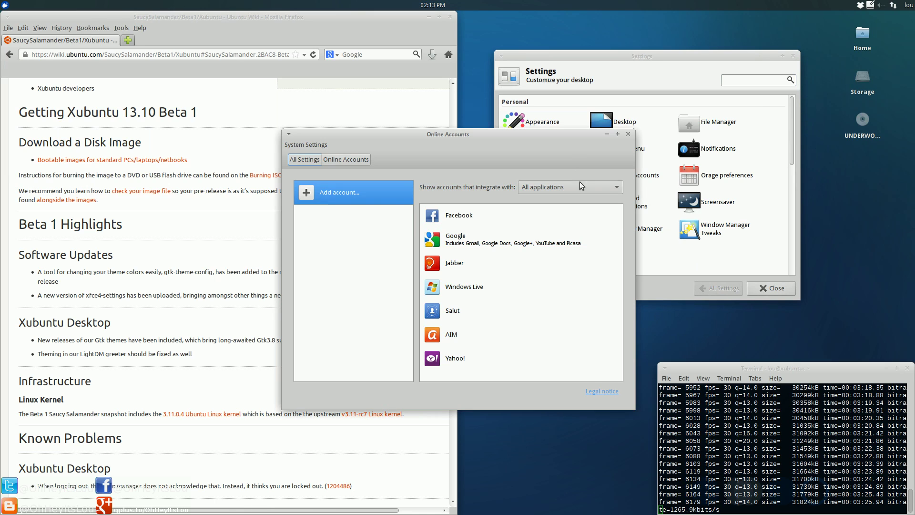
pyautogui.moveTo(562, 136); pyautogui.dragTo(753, 49)
pyautogui.click(654, 136)
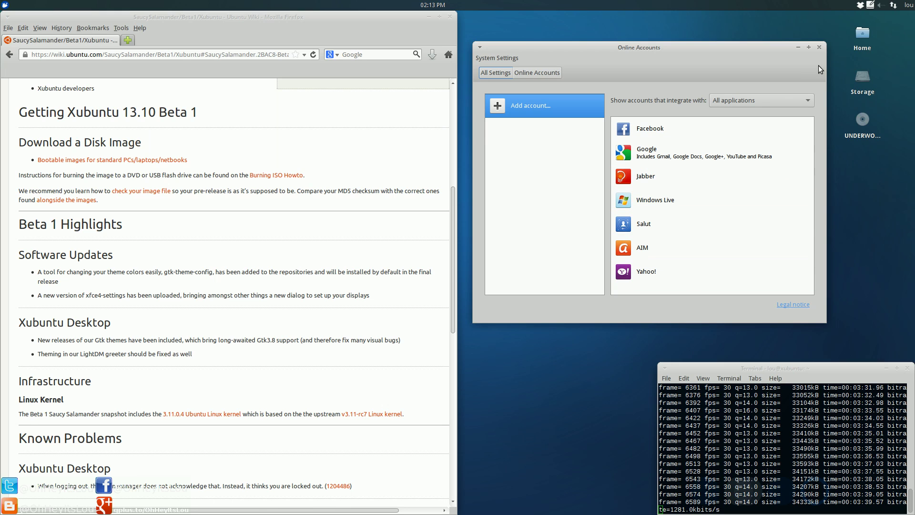
pyautogui.click(817, 50)
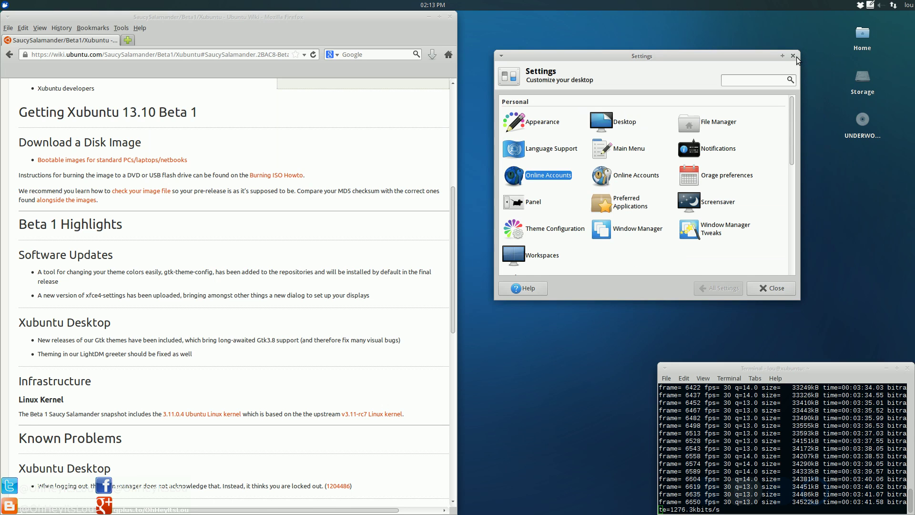
# Close the Settings Manager and return to the top of the Firefox wiki page.
pyautogui.click(799, 60)
pyautogui.scroll(10, 219, 256)
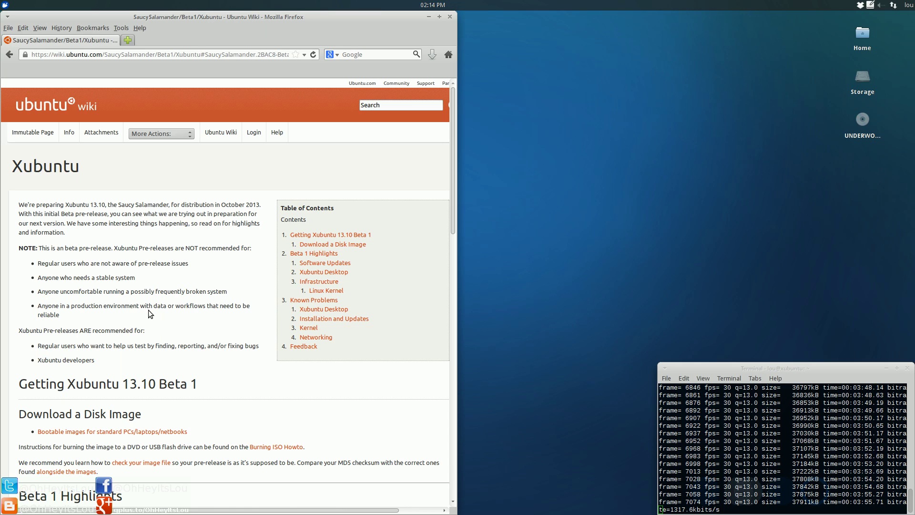
pyautogui.click(513, 235)
pyautogui.click(360, 27)
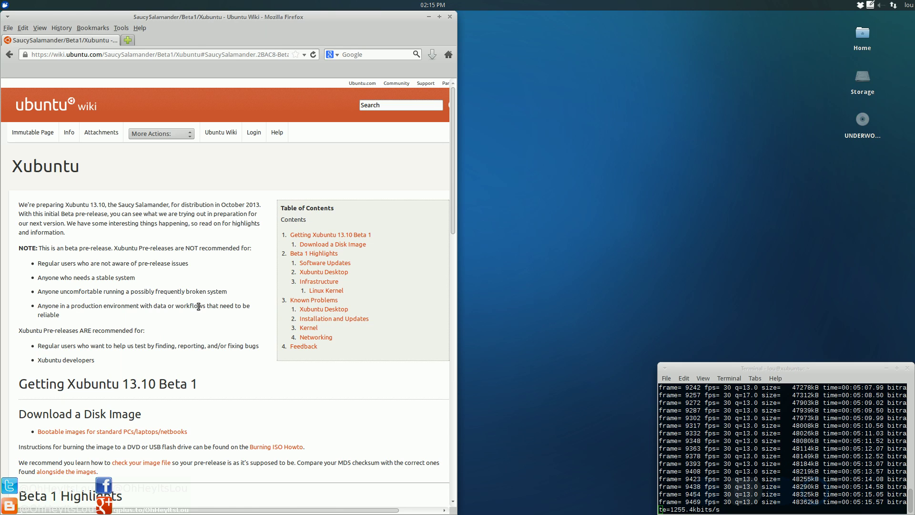
pyautogui.click(2, 6)
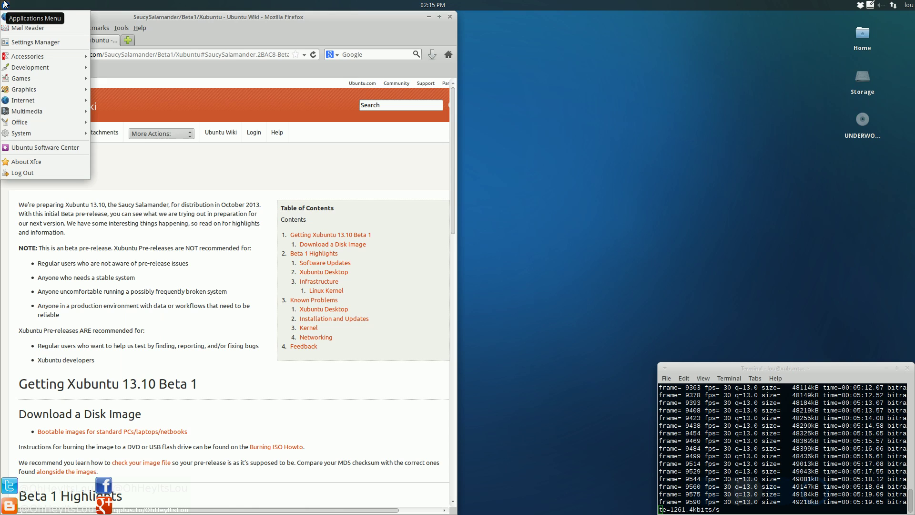
pyautogui.moveTo(47, 123)
pyautogui.moveTo(63, 89)
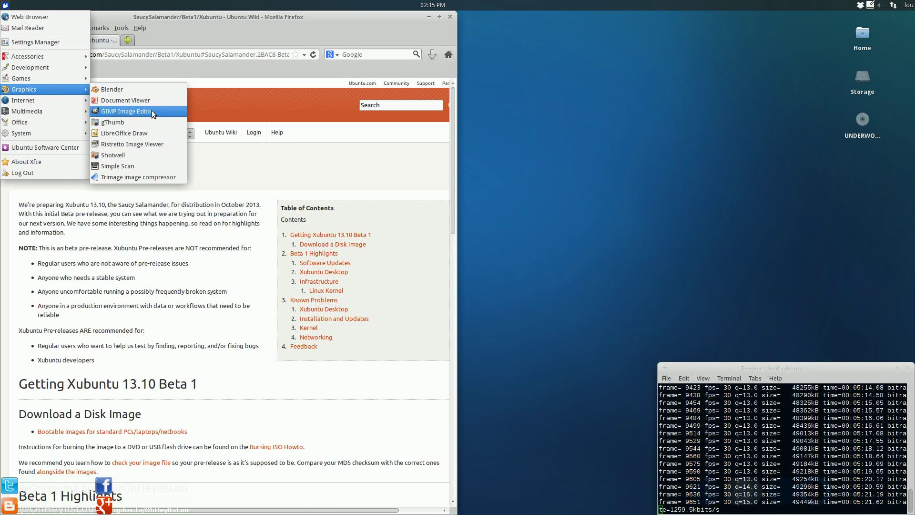
pyautogui.click(157, 111)
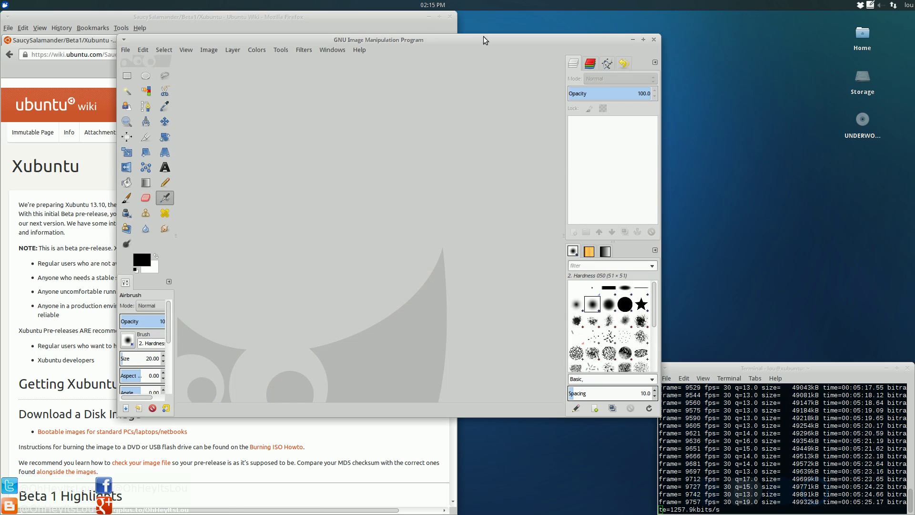
pyautogui.click(359, 49)
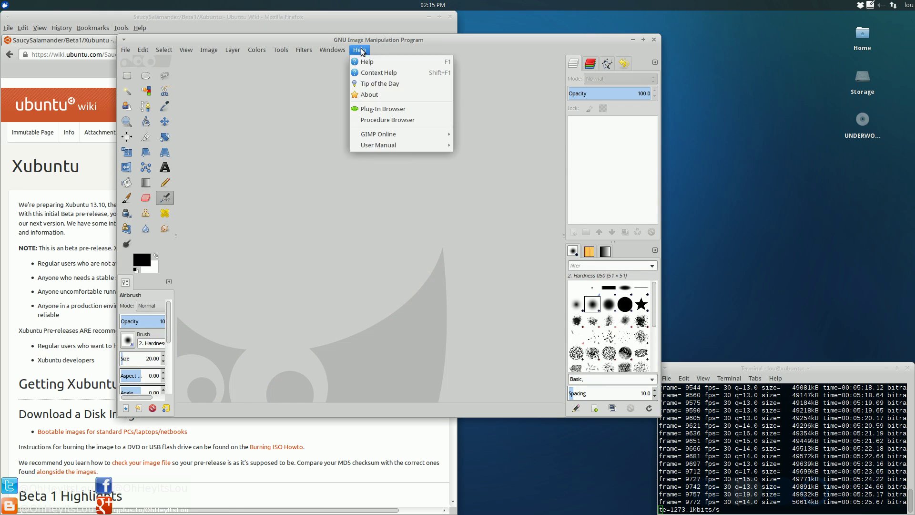
pyautogui.click(438, 98)
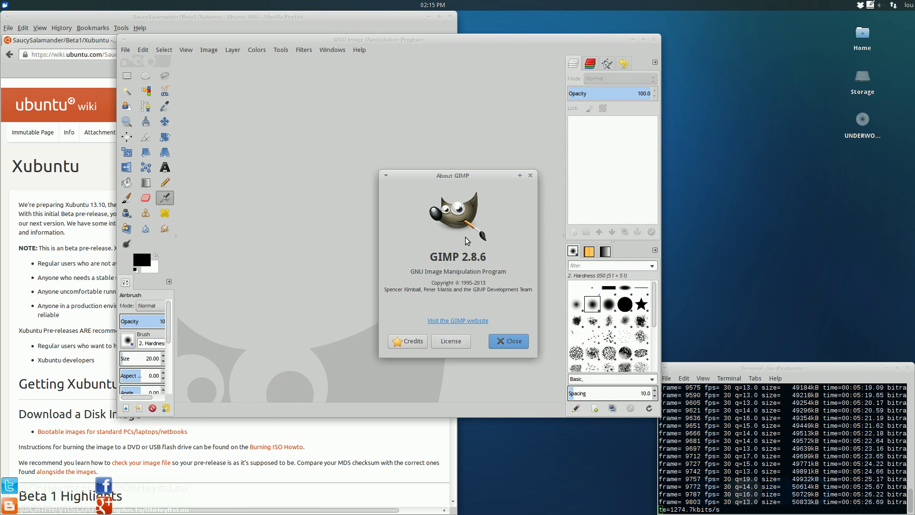
pyautogui.click(519, 341)
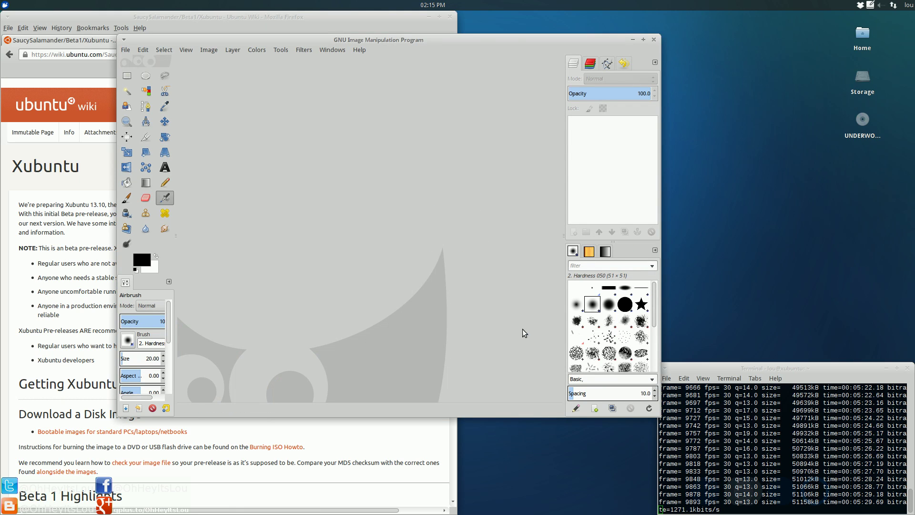
pyautogui.click(654, 40)
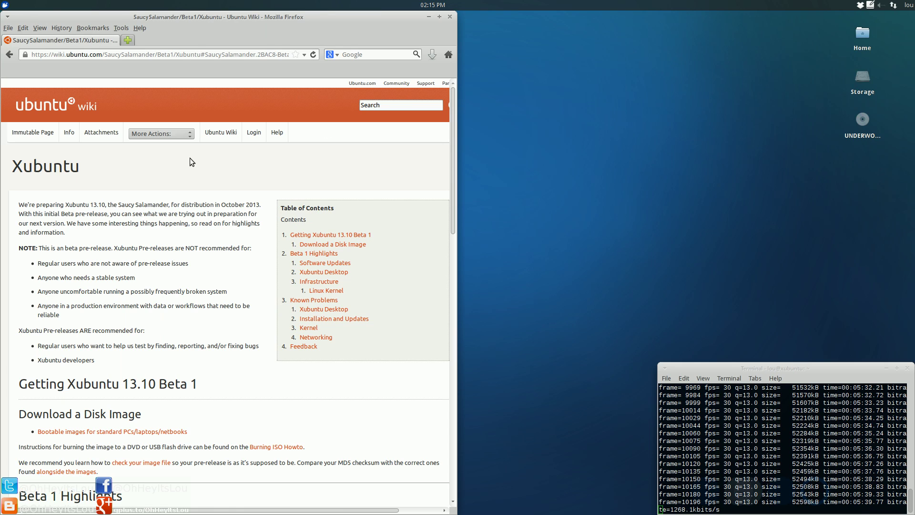
# Launch Ubuntu Software Center, move its window up-left, then close it.
pyautogui.click(5, 5)
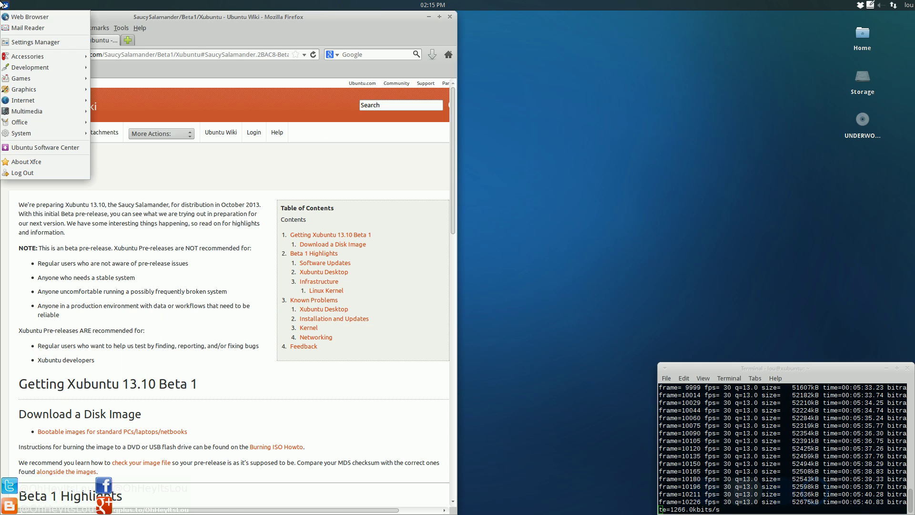
pyautogui.click(35, 147)
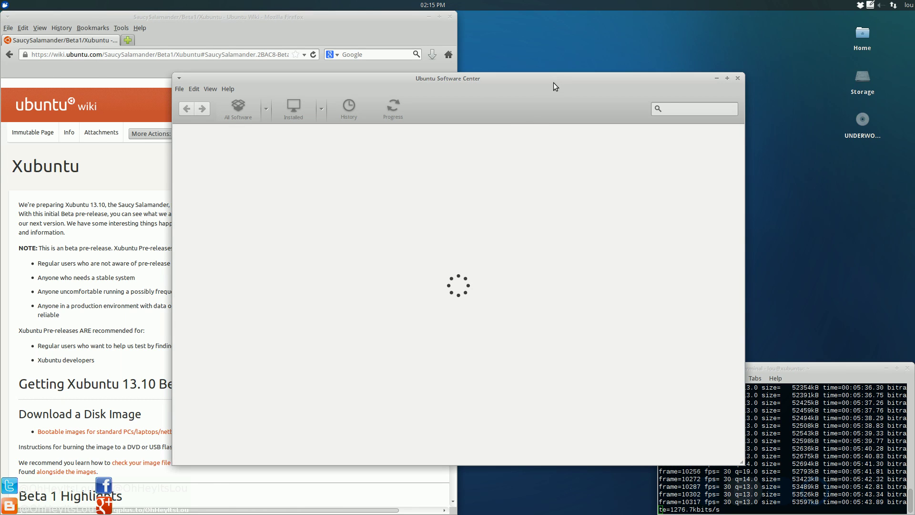
pyautogui.moveTo(552, 84); pyautogui.dragTo(504, 48)
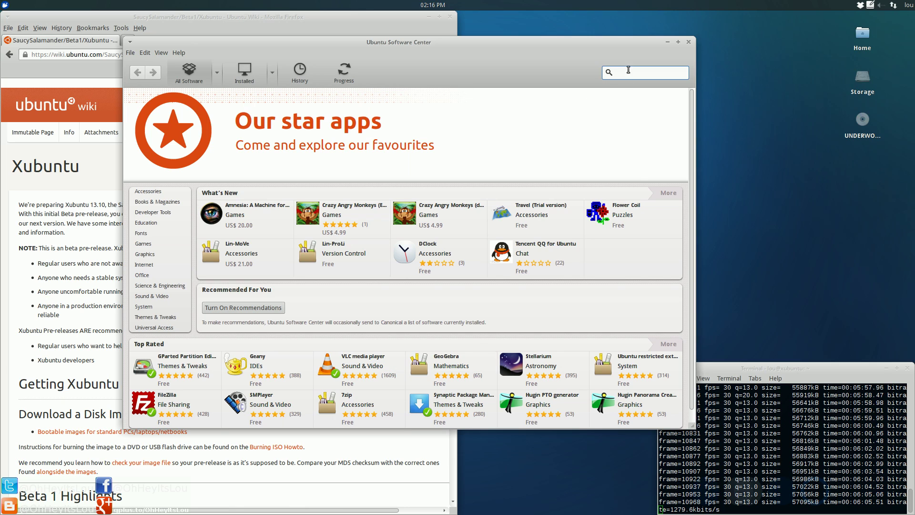
pyautogui.moveTo(621, 43); pyautogui.dragTo(596, 27)
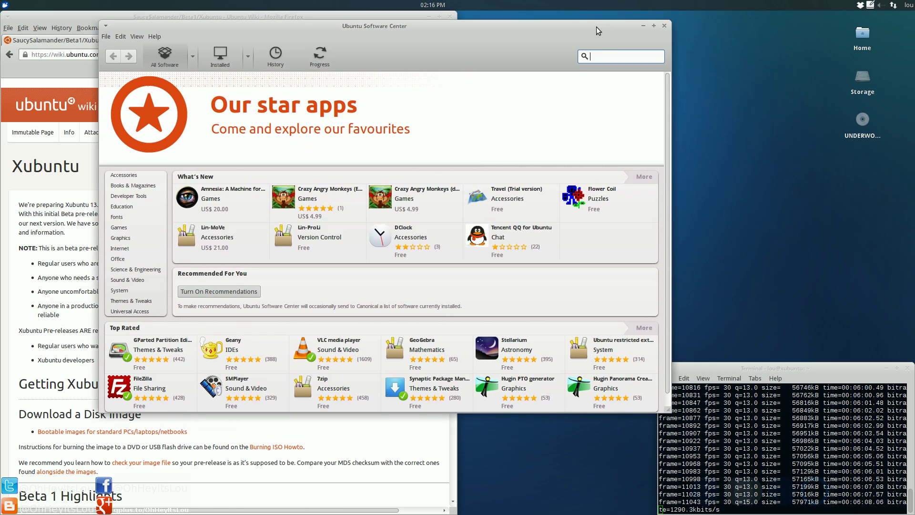
pyautogui.click(666, 26)
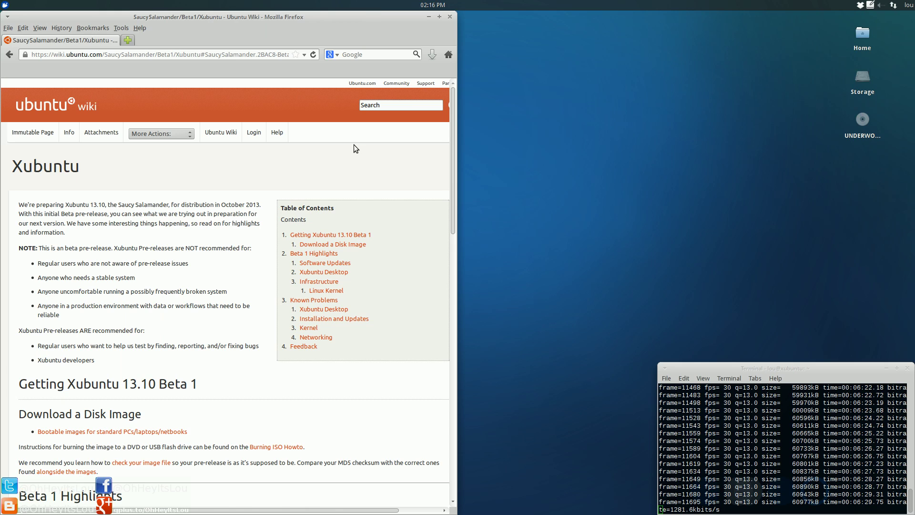
# Open Window Manager Tweaks from the Settings Manager and move it to the upper right.
pyautogui.click(5, 5)
pyautogui.click(70, 42)
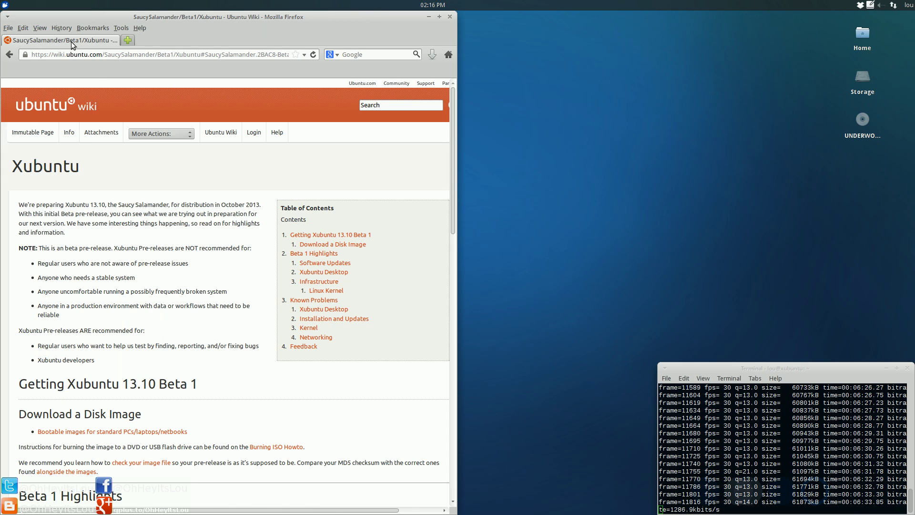
pyautogui.moveTo(530, 135); pyautogui.dragTo(639, 45)
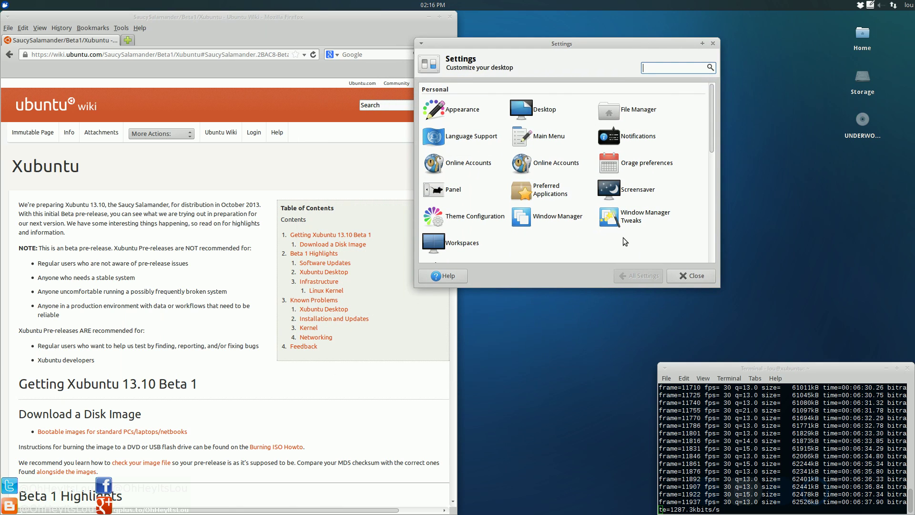
pyautogui.click(611, 222)
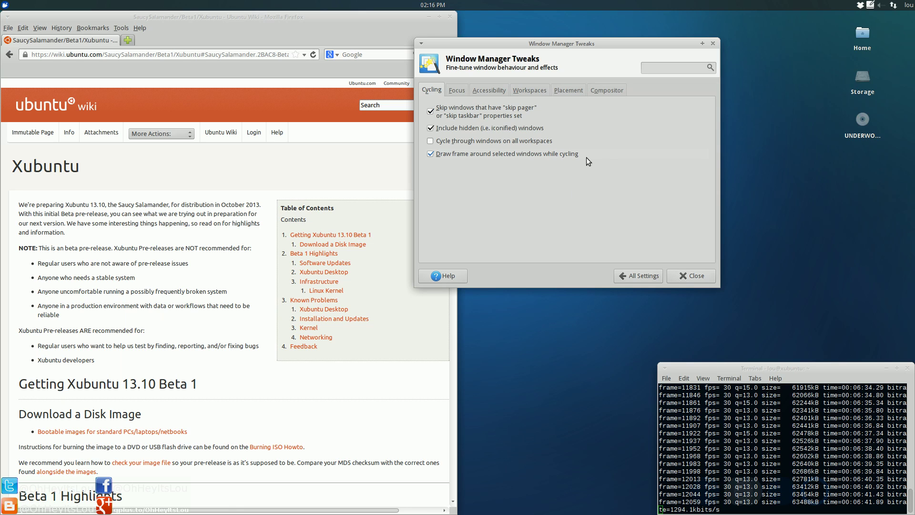
pyautogui.moveTo(608, 41); pyautogui.dragTo(661, 21)
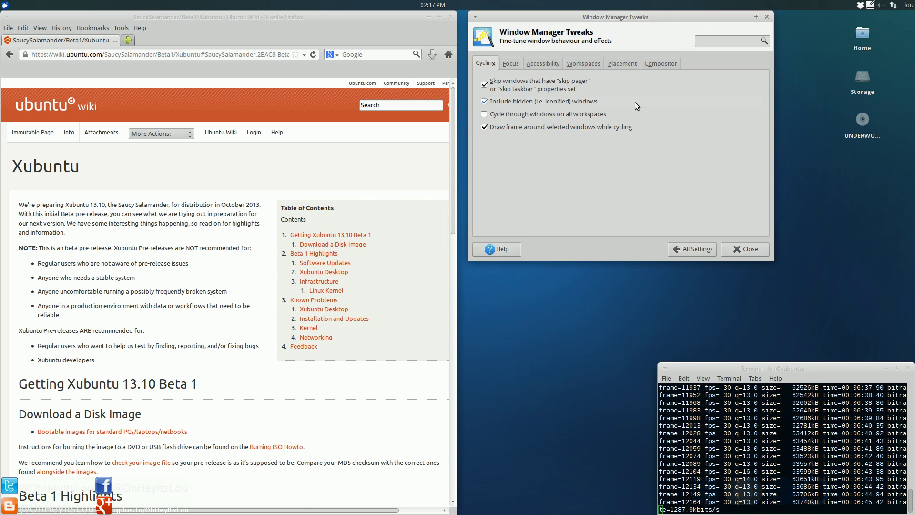
# Step through the Focus, Accessibility, Workspaces, Placement and Compositor tabs.
pyautogui.click(512, 64)
pyautogui.click(553, 61)
pyautogui.click(585, 62)
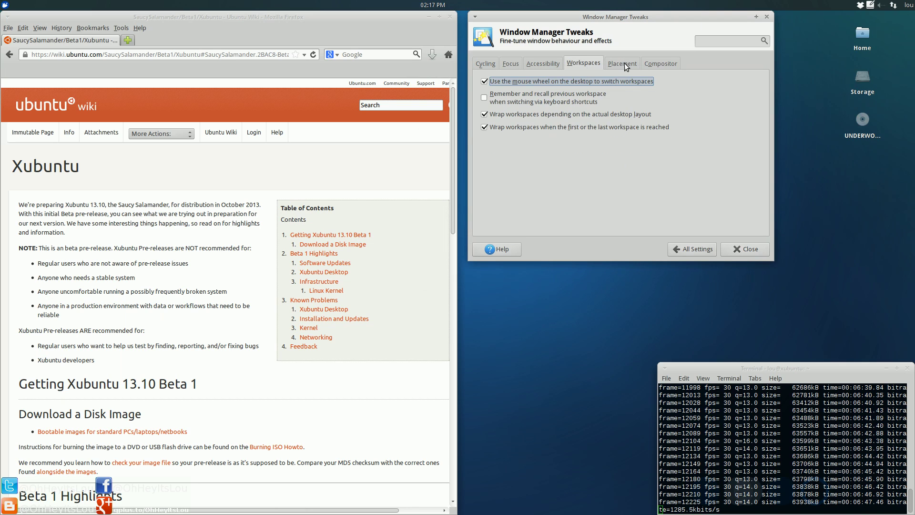
pyautogui.click(624, 63)
pyautogui.click(669, 64)
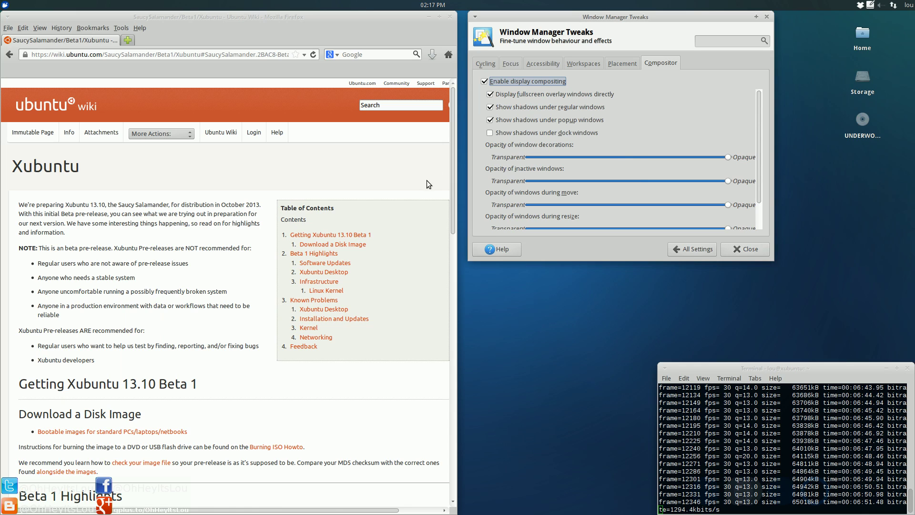
# Bring the Firefox wiki page to the front and scroll it down and back up.
pyautogui.click(383, 234)
pyautogui.scroll(-20, 385, 234)
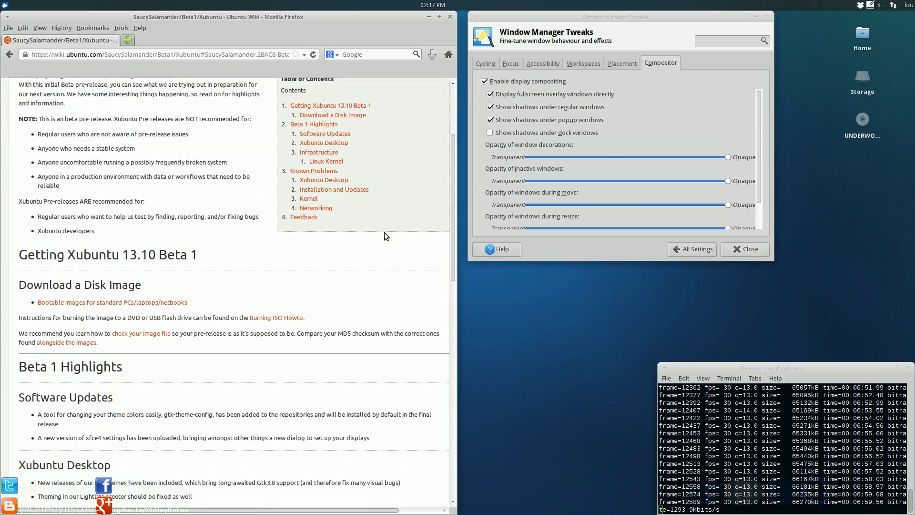
pyautogui.scroll(20, 379, 249)
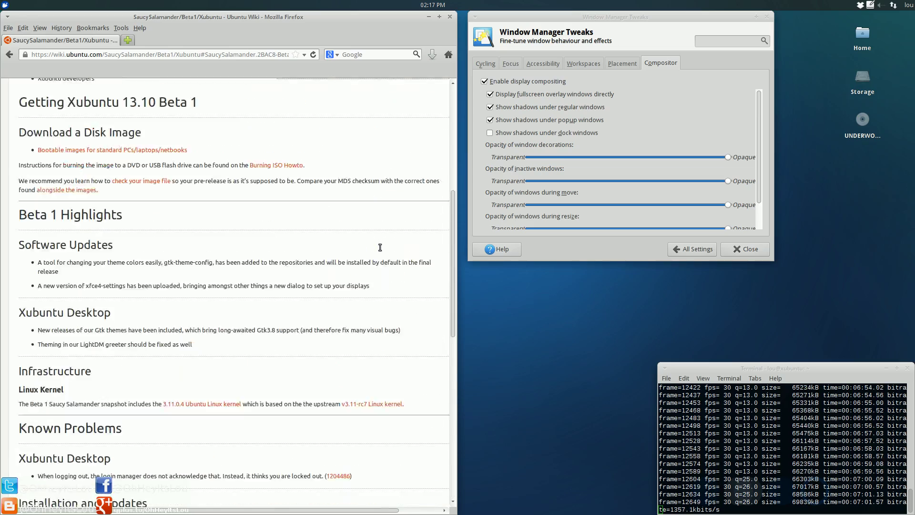
# Bring Window Manager Tweaks forward and step back through Placement, Workspaces, Accessibility, Focus to Cycling.
pyautogui.click(595, 19)
pyautogui.moveTo(595, 18)
pyautogui.mouseDown()
pyautogui.moveTo(566, 40)
pyautogui.moveTo(512, 43)
pyautogui.moveTo(521, 72)
pyautogui.moveTo(513, 74)
pyautogui.moveTo(571, 86)
pyautogui.moveTo(522, 57)
pyautogui.moveTo(582, 60)
pyautogui.moveTo(581, 69)
pyautogui.moveTo(551, 47)
pyautogui.moveTo(607, 25)
pyautogui.moveTo(607, 16)
pyautogui.mouseUp()
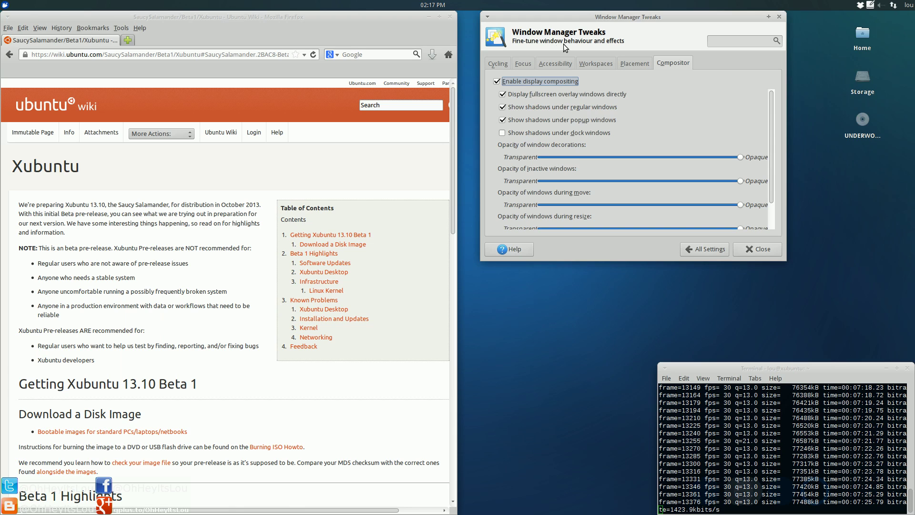
pyautogui.click(633, 64)
pyautogui.click(601, 63)
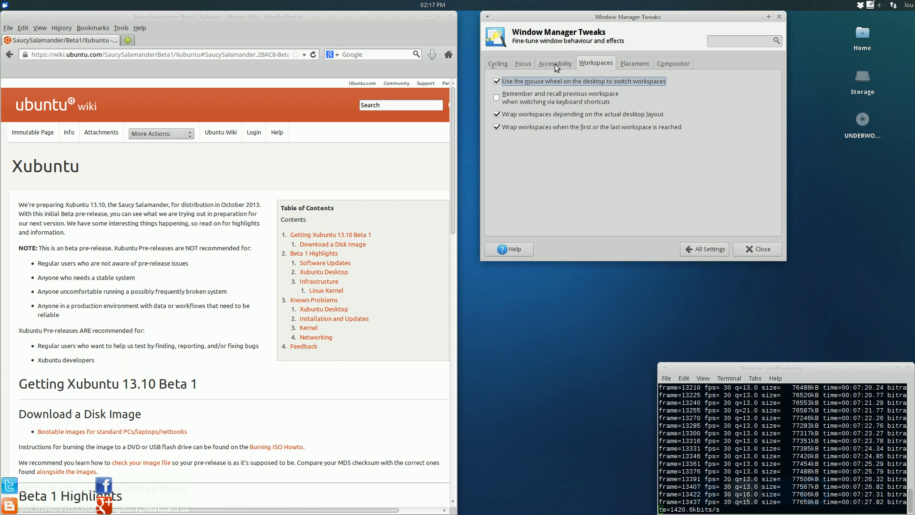
pyautogui.click(554, 64)
pyautogui.click(525, 64)
pyautogui.click(497, 64)
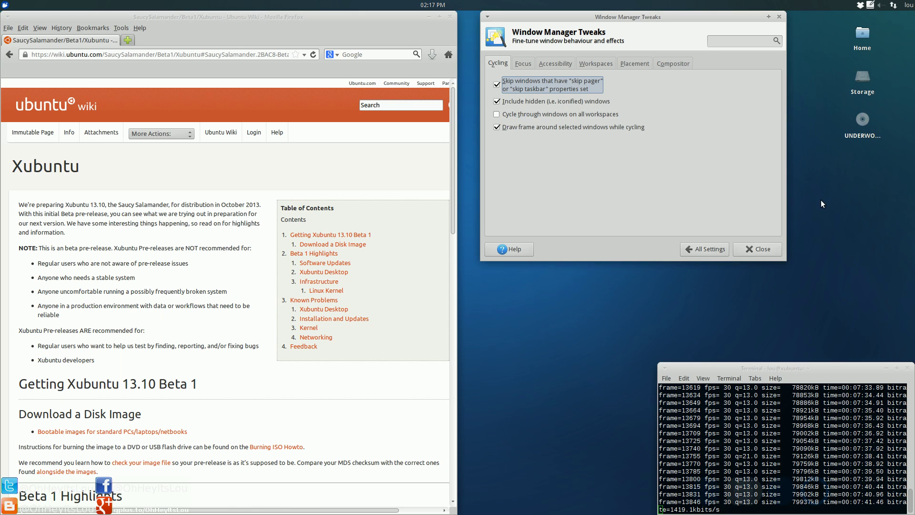
pyautogui.moveTo(821, 203); pyautogui.dragTo(904, 191)
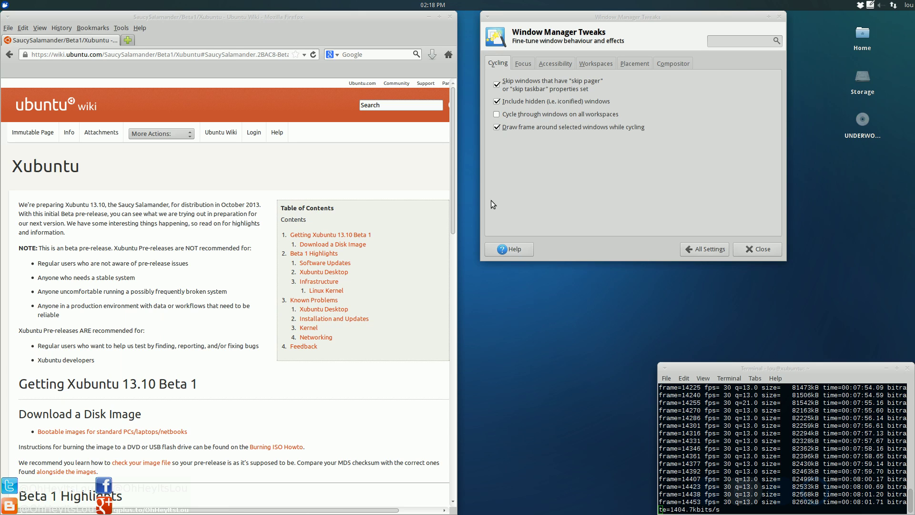
# Return to the All Settings overview and close the Settings Manager.
pyautogui.click(709, 249)
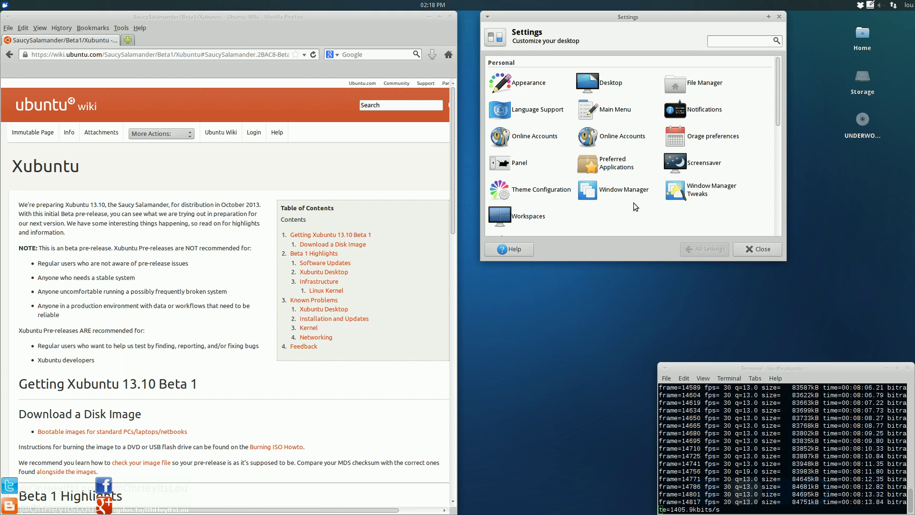
pyautogui.scroll(-3, 633, 202)
pyautogui.click(757, 249)
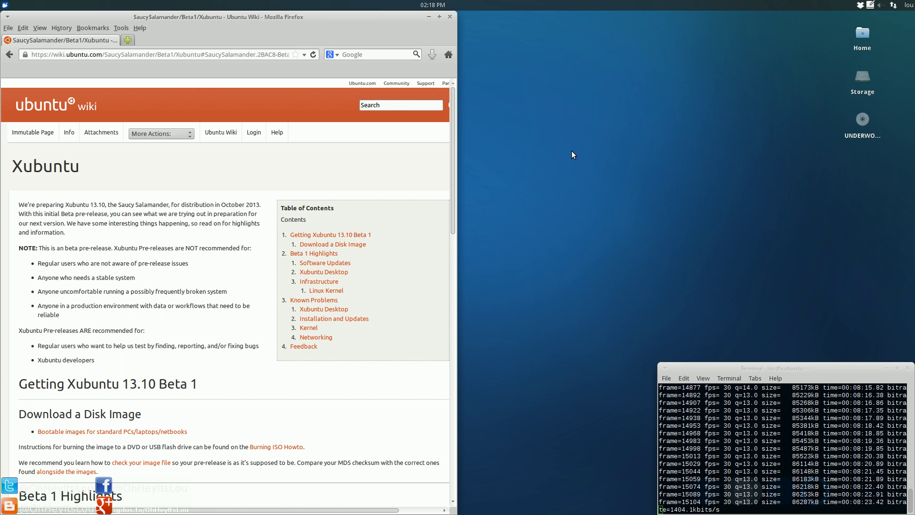
# Open the Home desktop icon in Thunar, move it to the upper right, and deselect Dropbox.
pyautogui.doubleClick(863, 35)
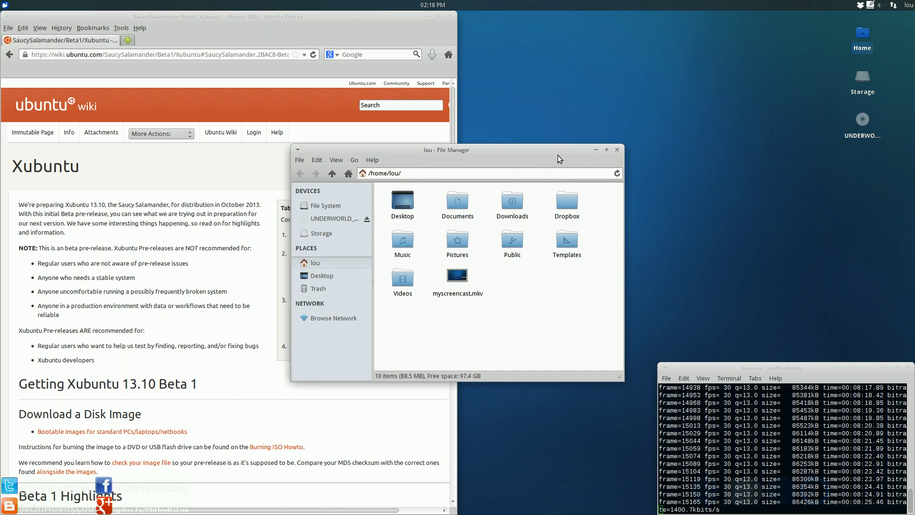
pyautogui.moveTo(550, 151); pyautogui.dragTo(736, 36)
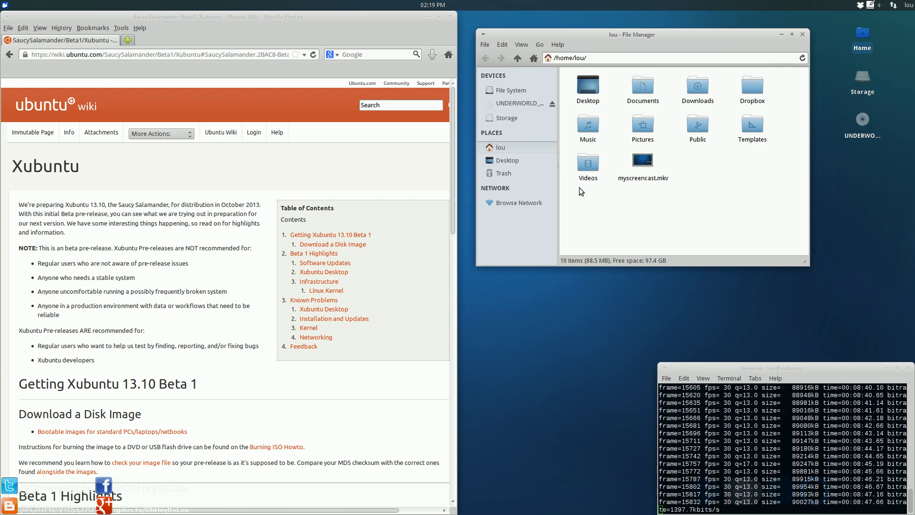
pyautogui.moveTo(748, 38); pyautogui.dragTo(764, 22)
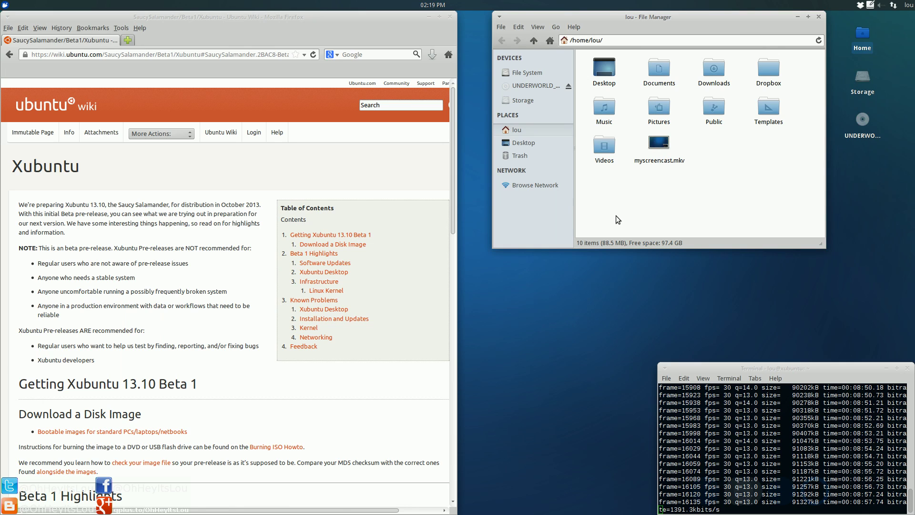
pyautogui.moveTo(688, 20); pyautogui.dragTo(676, 31)
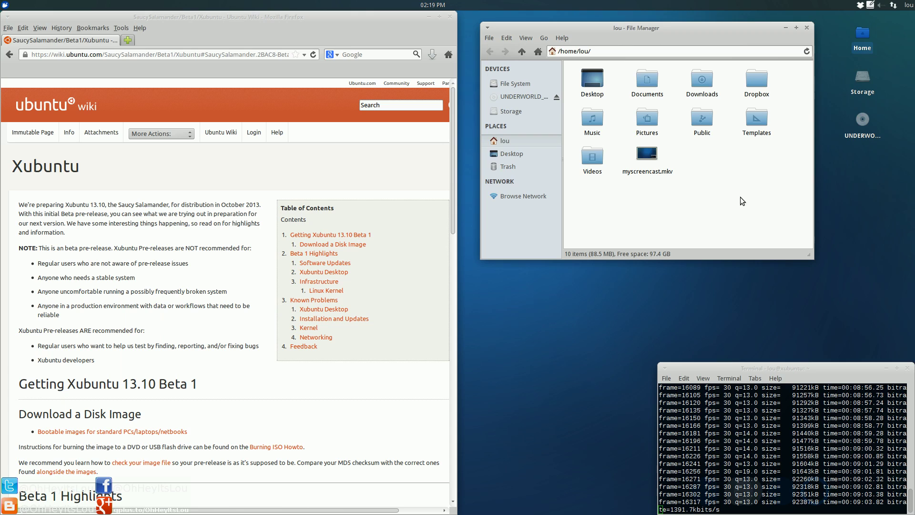
pyautogui.moveTo(764, 101)
pyautogui.click(765, 201)
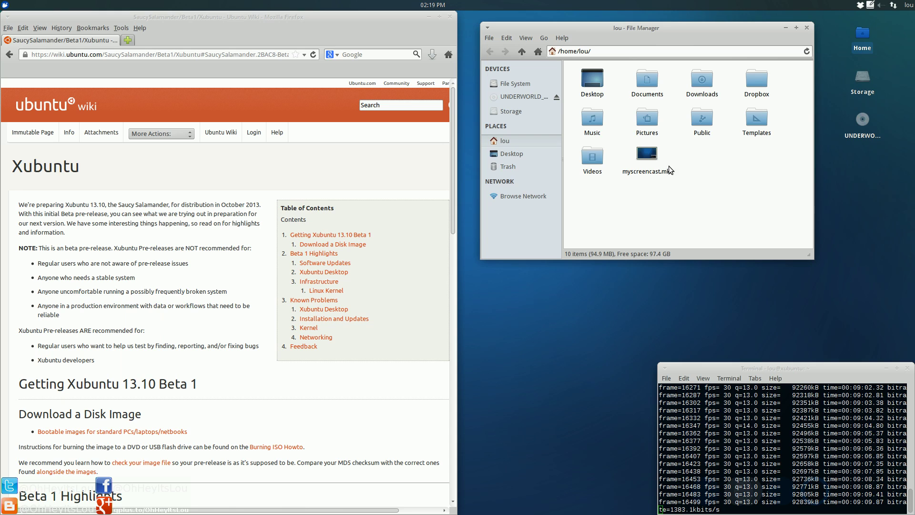
# Scroll the Firefox wiki down, then nudge the Thunar window slightly up and right.
pyautogui.click(145, 355)
pyautogui.scroll(-10, 131, 347)
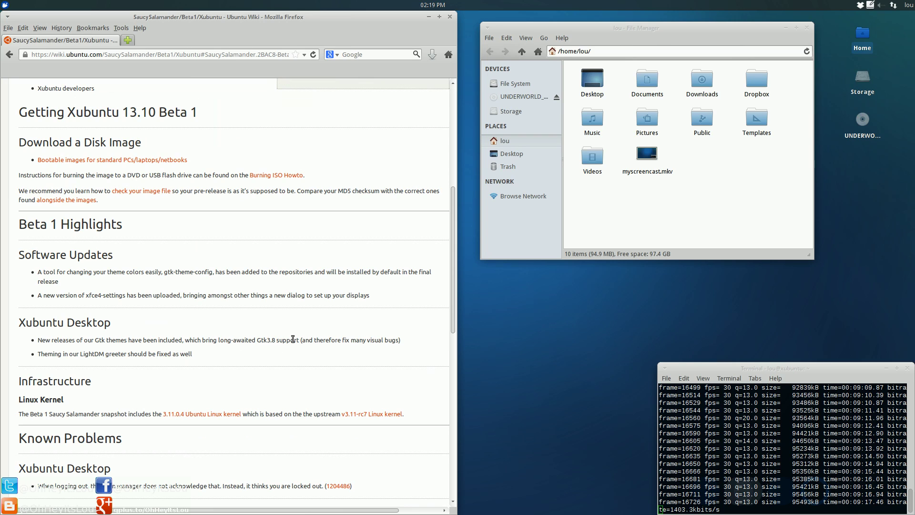
pyautogui.click(683, 30)
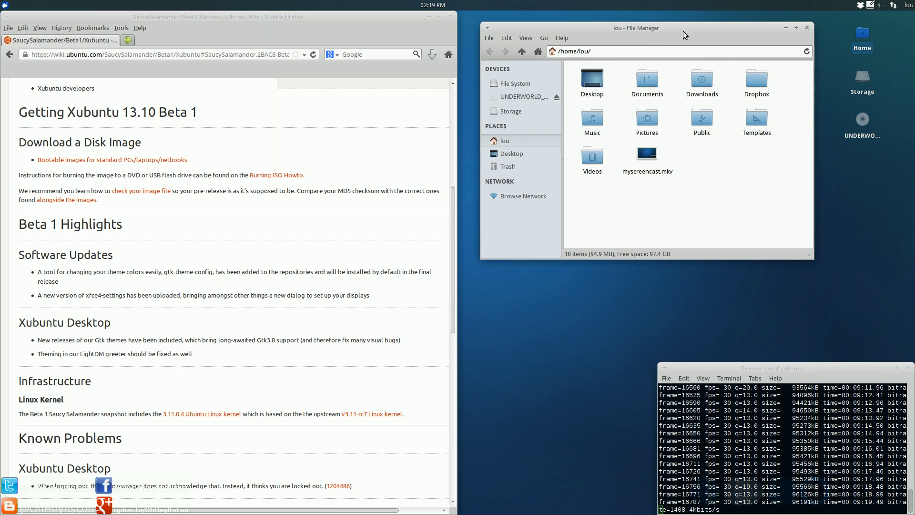
pyautogui.moveTo(683, 31); pyautogui.dragTo(693, 20)
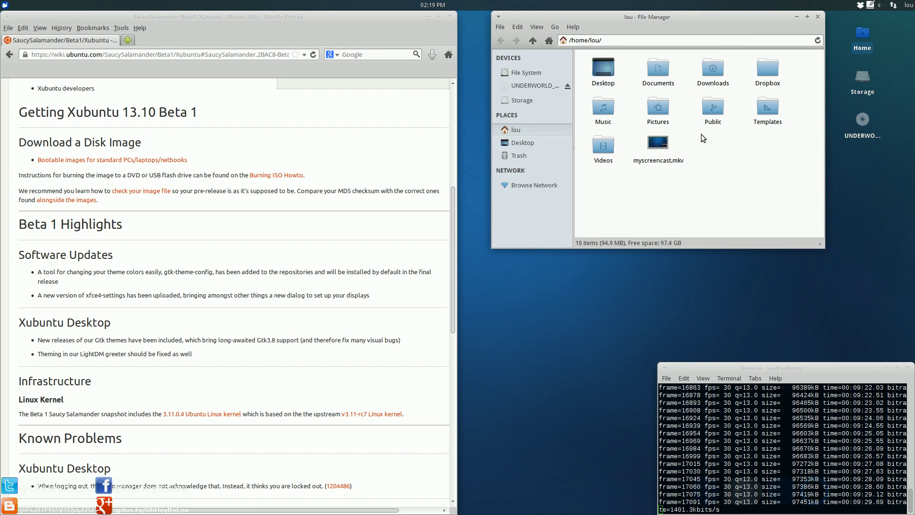
pyautogui.moveTo(738, 19); pyautogui.dragTo(737, 18)
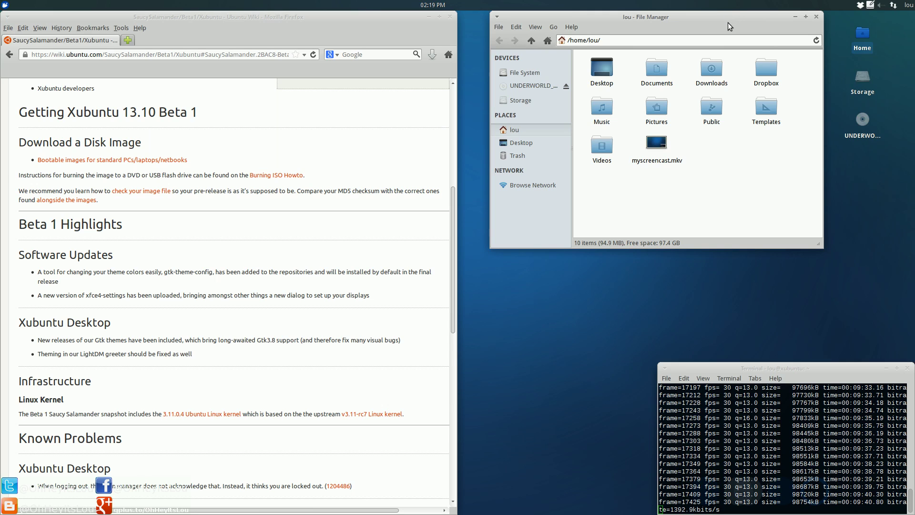
pyautogui.click(4, 6)
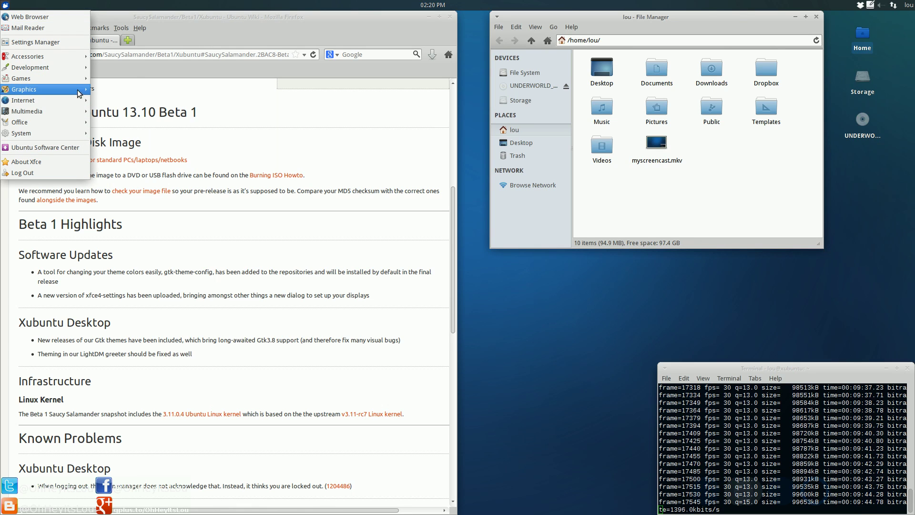
pyautogui.moveTo(79, 113)
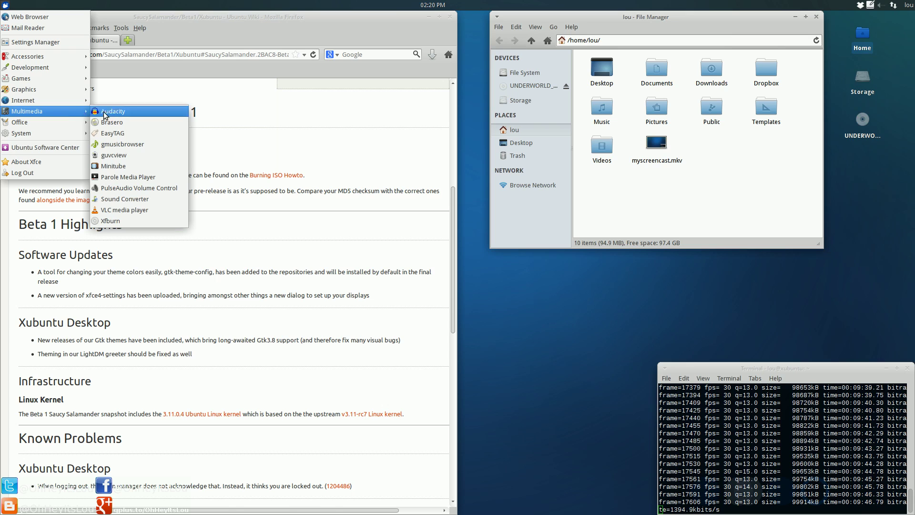
pyautogui.click(548, 271)
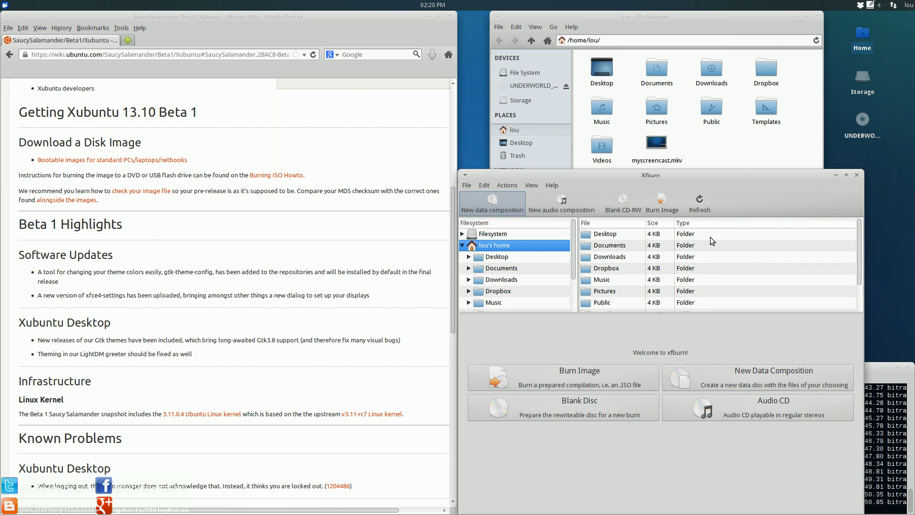
pyautogui.moveTo(762, 174); pyautogui.dragTo(562, 83)
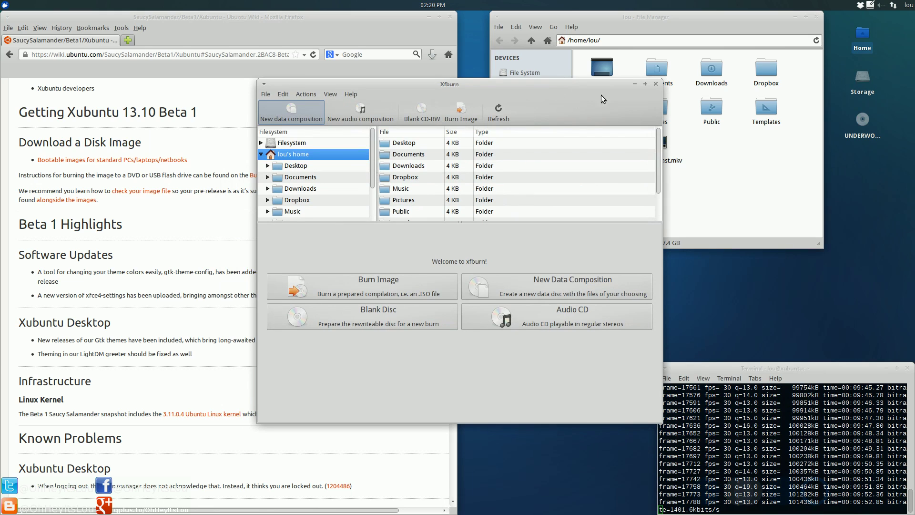
pyautogui.click(656, 85)
# Launch gmusicbrowser from the Multimedia menu, shift its window down-right, then close it.
pyautogui.click(5, 5)
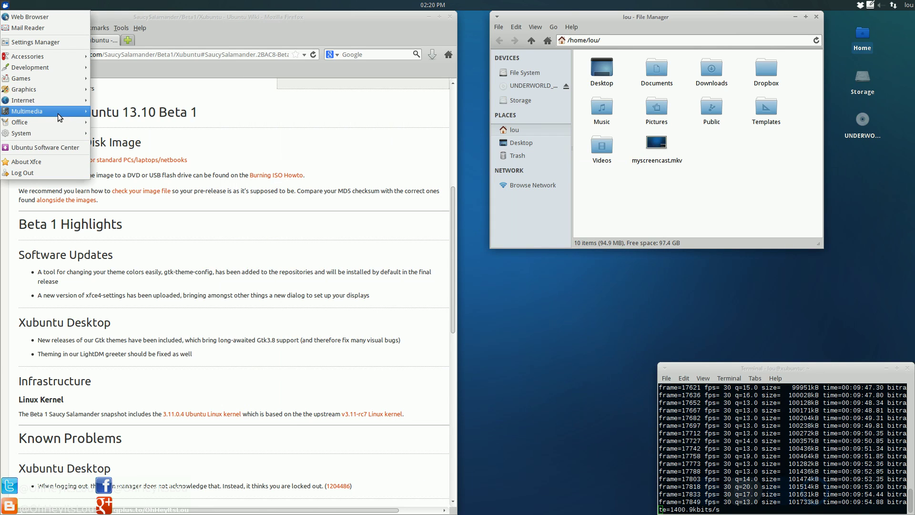
pyautogui.moveTo(58, 112)
pyautogui.click(175, 144)
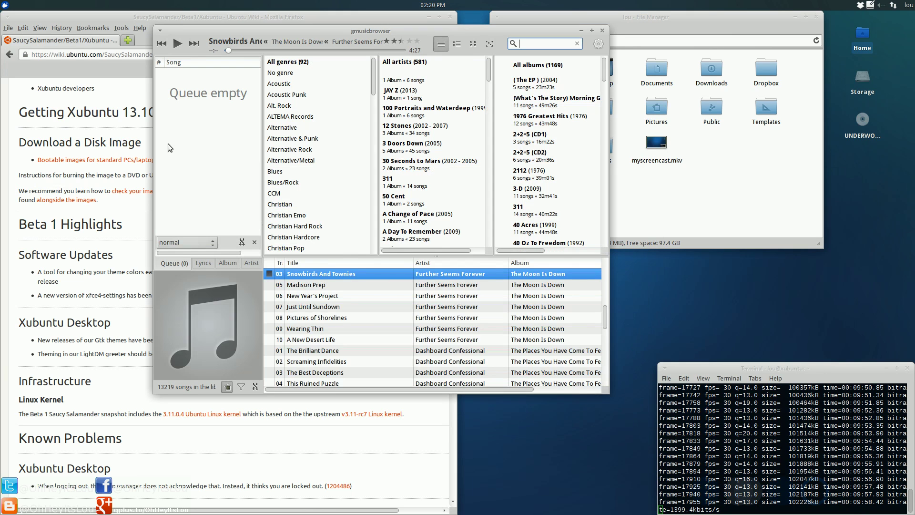
pyautogui.moveTo(502, 34); pyautogui.dragTo(521, 52)
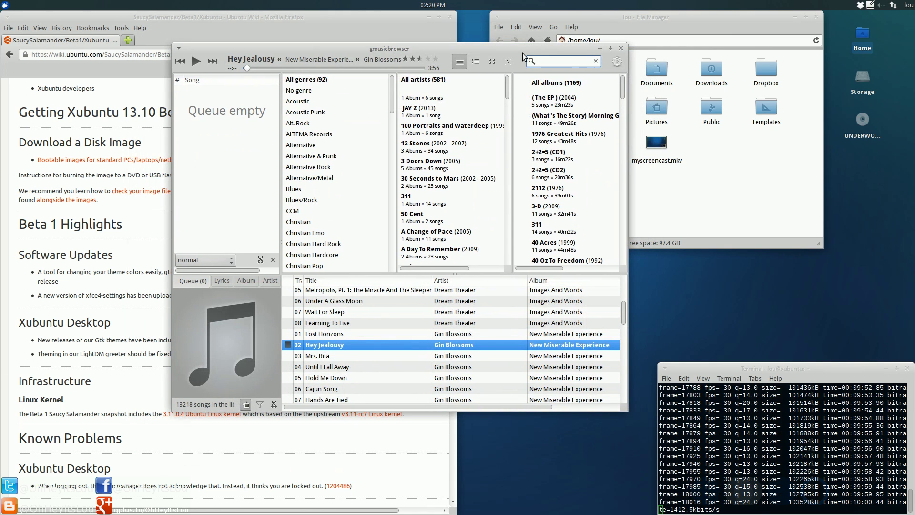
pyautogui.click(624, 47)
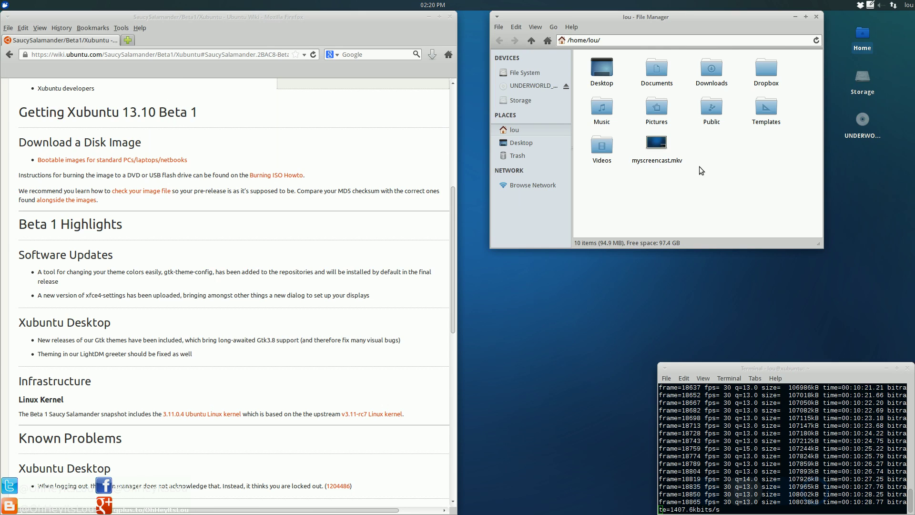
pyautogui.click(676, 150)
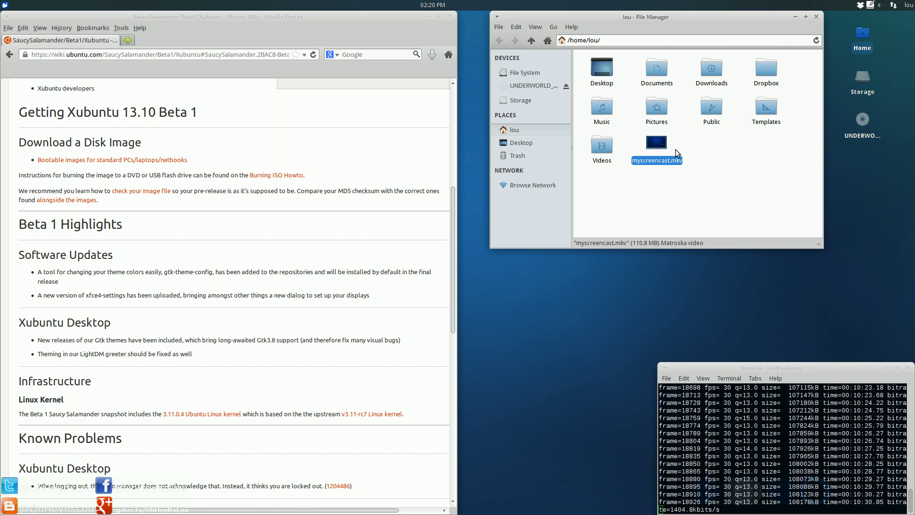
pyautogui.click(761, 199)
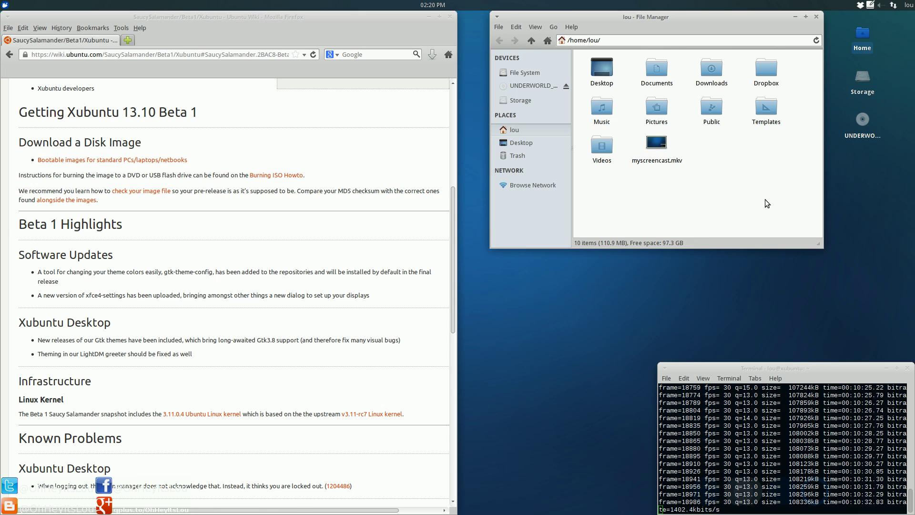
pyautogui.click(766, 68)
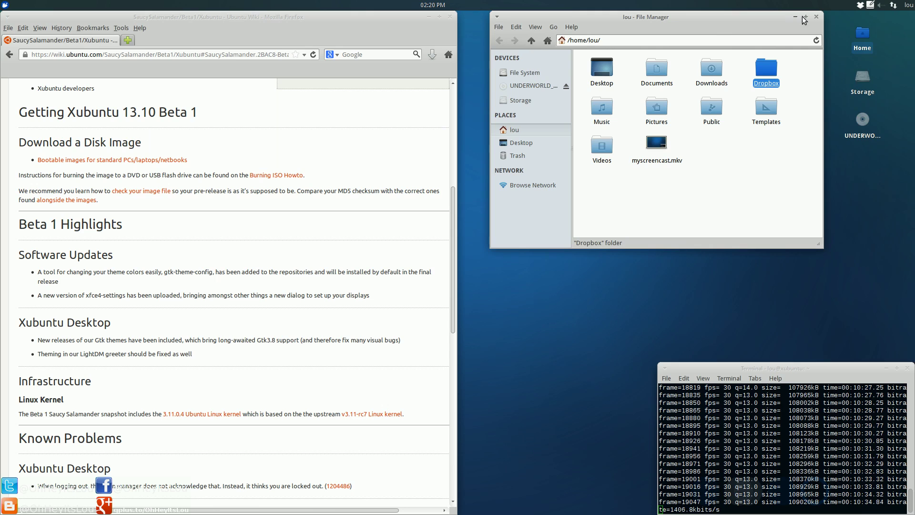
pyautogui.click(791, 128)
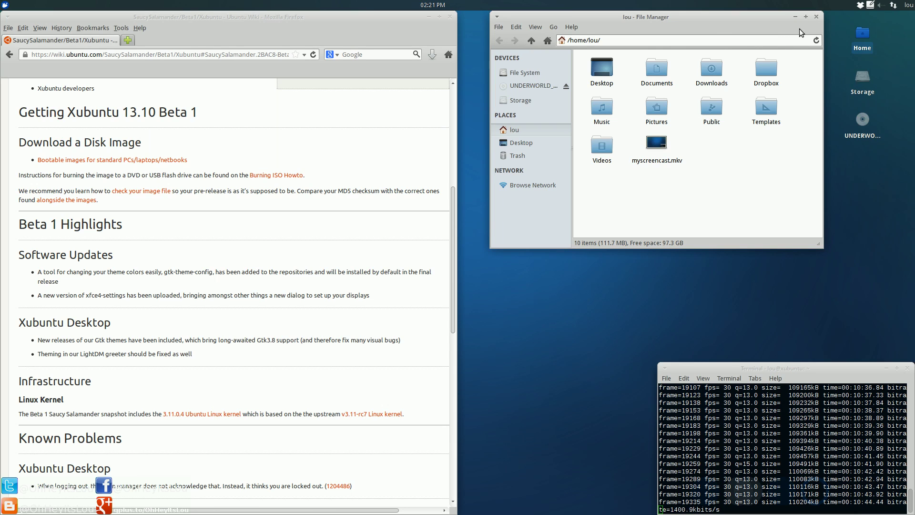
pyautogui.click(860, 212)
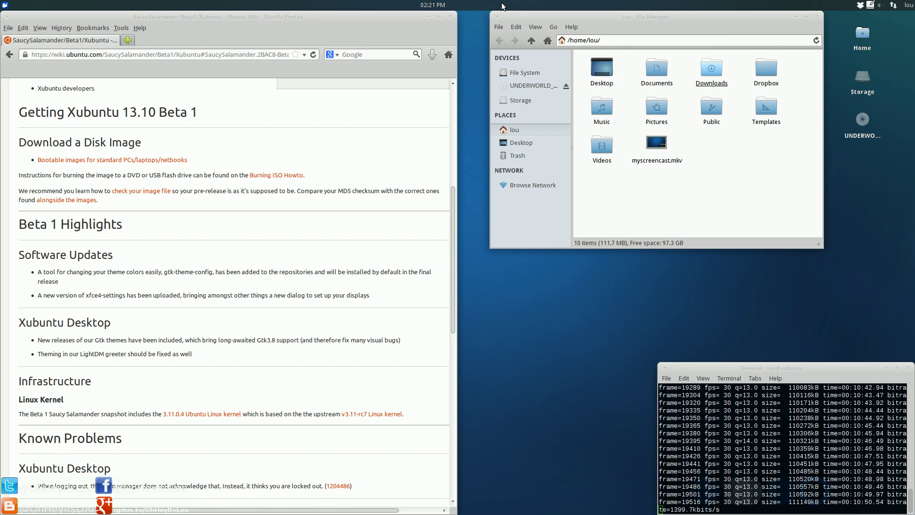
# Minimize Firefox and look through the Accessories programs in the applications menu.
pyautogui.click(428, 17)
pyautogui.click(4, 5)
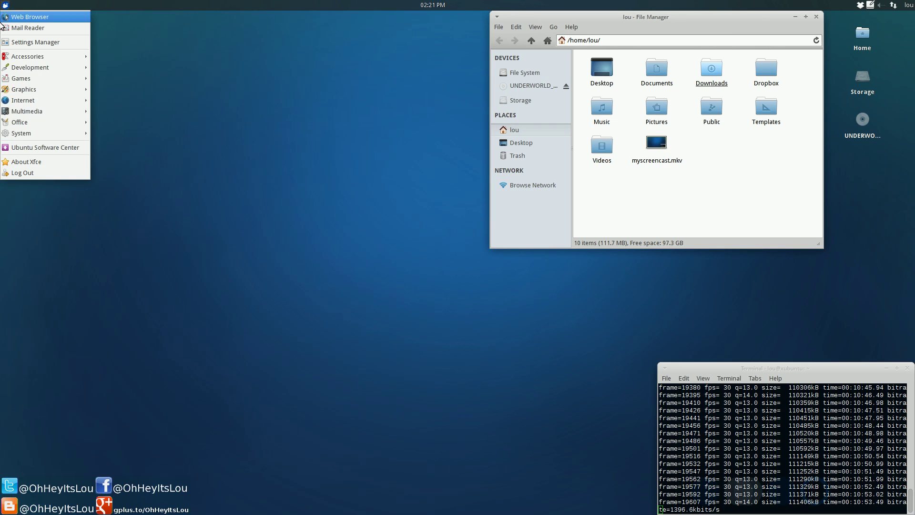
pyautogui.click(33, 57)
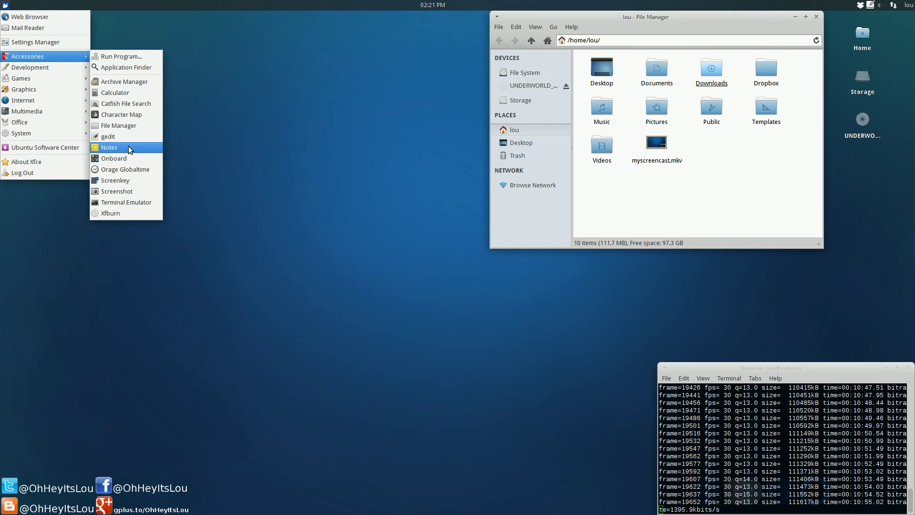
pyautogui.click(285, 145)
# Move the file manager to the top-left corner and browse the Accessories menu again.
pyautogui.moveTo(674, 19); pyautogui.dragTo(195, 21)
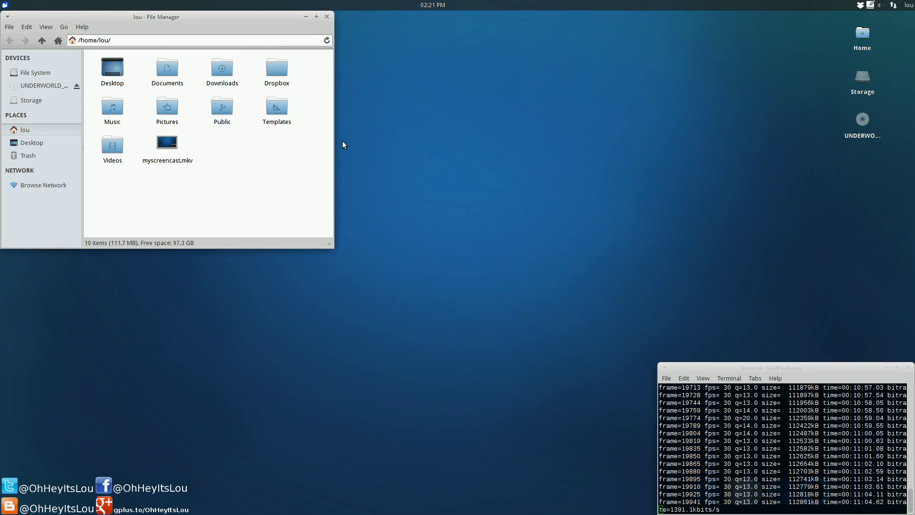
pyautogui.click(5, 5)
pyautogui.moveTo(48, 56)
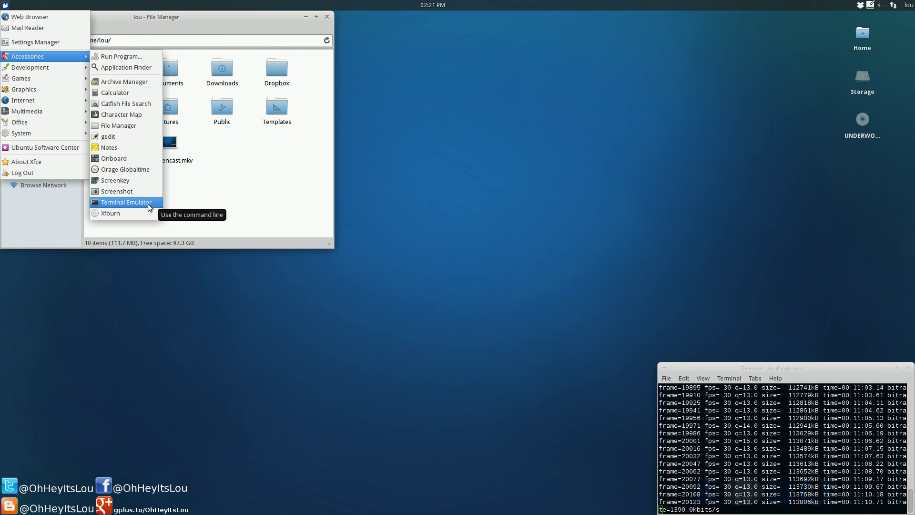
pyautogui.click(465, 206)
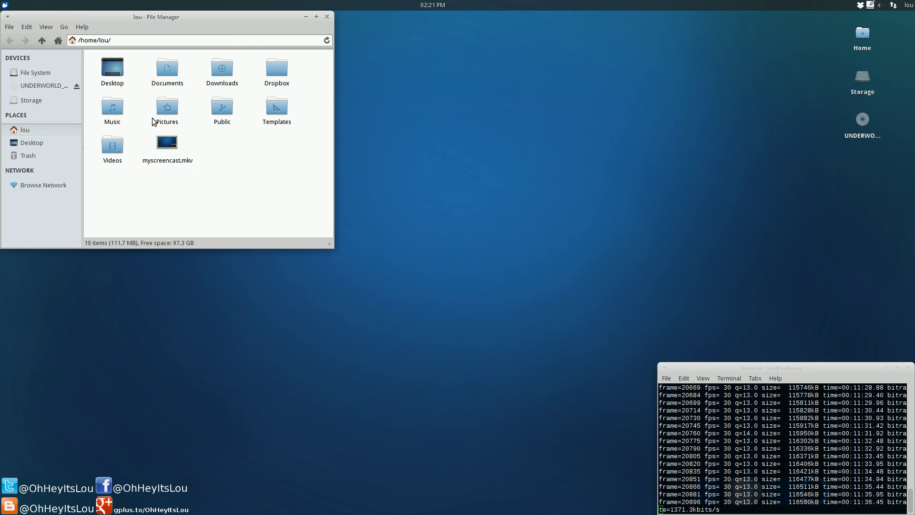
pyautogui.click(5, 5)
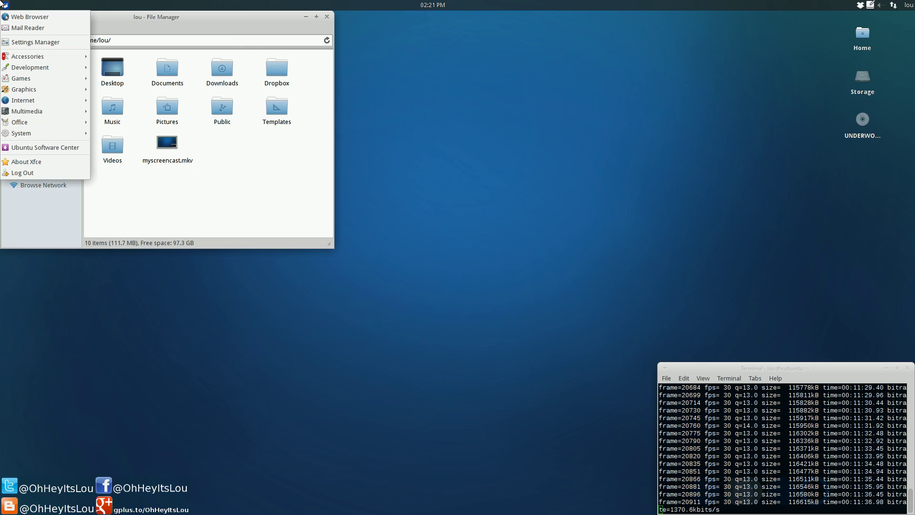
pyautogui.click(470, 253)
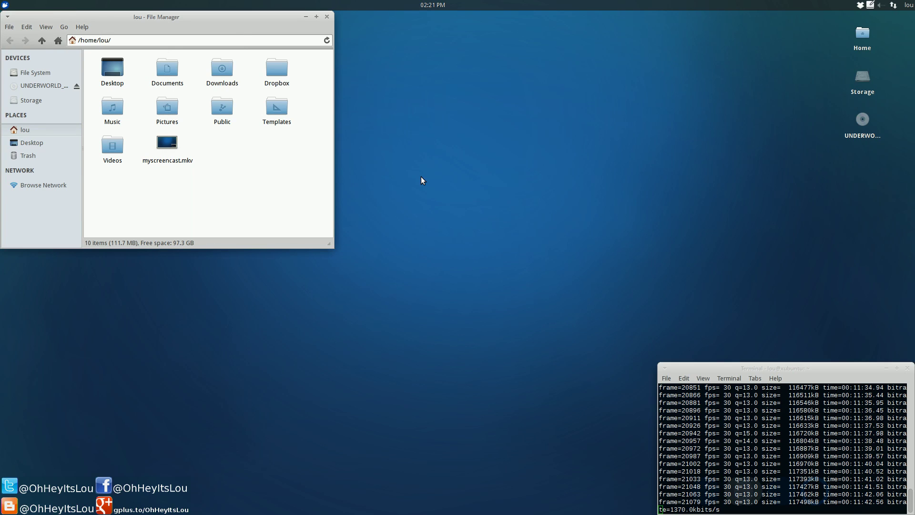
# Reposition the file manager a few times, ending near screen centre, then close it.
pyautogui.moveTo(207, 15)
pyautogui.mouseDown()
pyautogui.moveTo(223, 65)
pyautogui.moveTo(206, 16)
pyautogui.mouseUp()
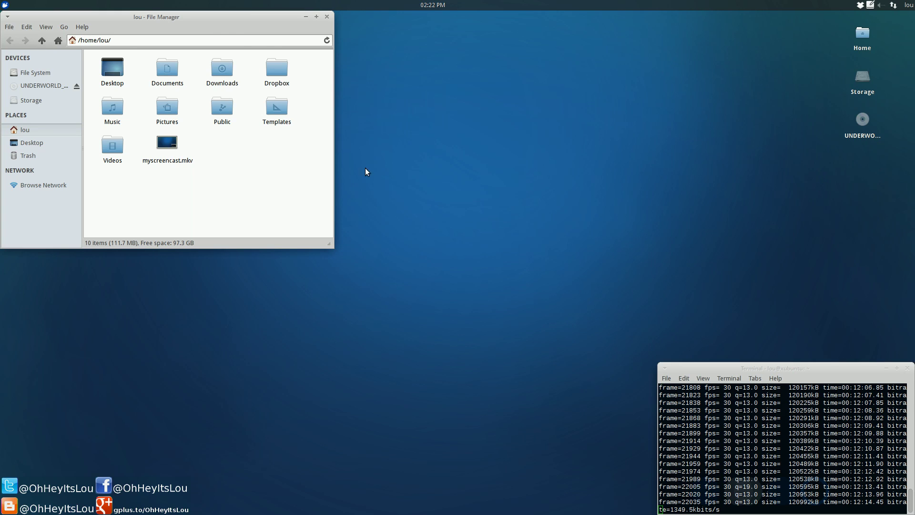
pyautogui.moveTo(257, 17); pyautogui.dragTo(314, 49)
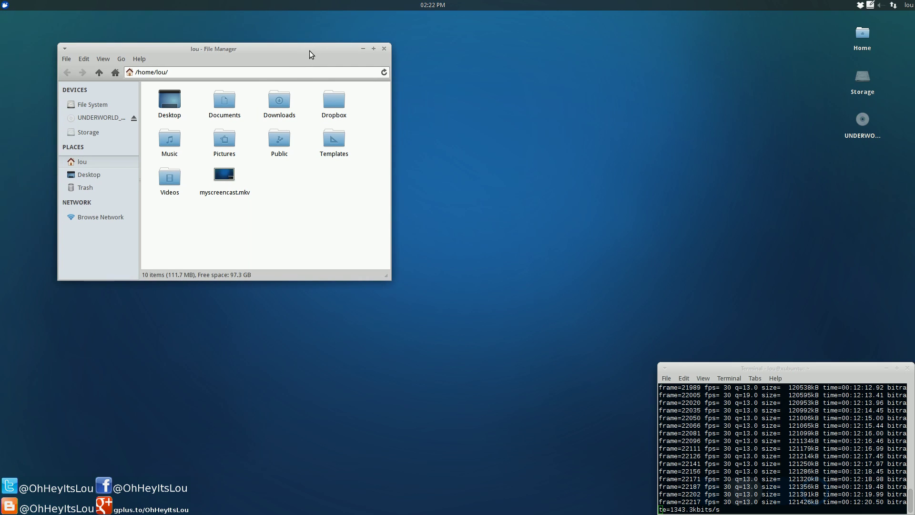
pyautogui.moveTo(333, 51); pyautogui.dragTo(276, 20)
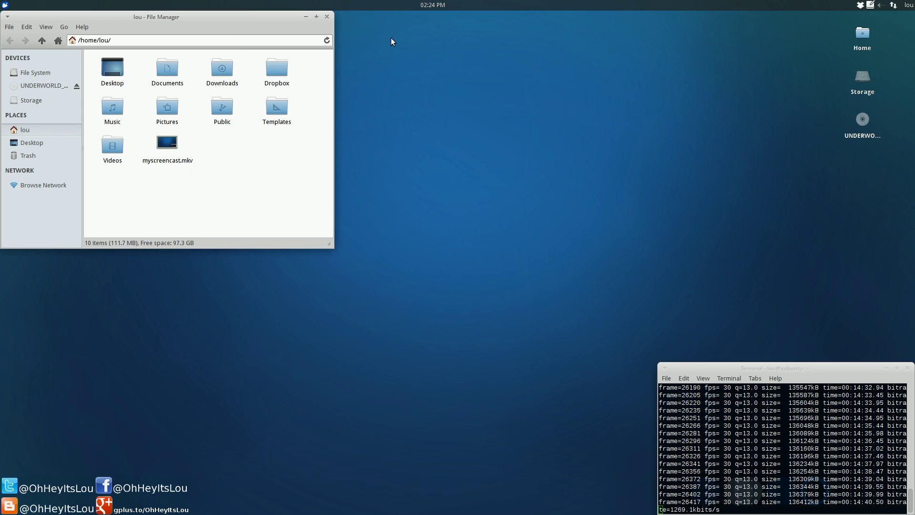
pyautogui.moveTo(214, 19); pyautogui.dragTo(487, 27)
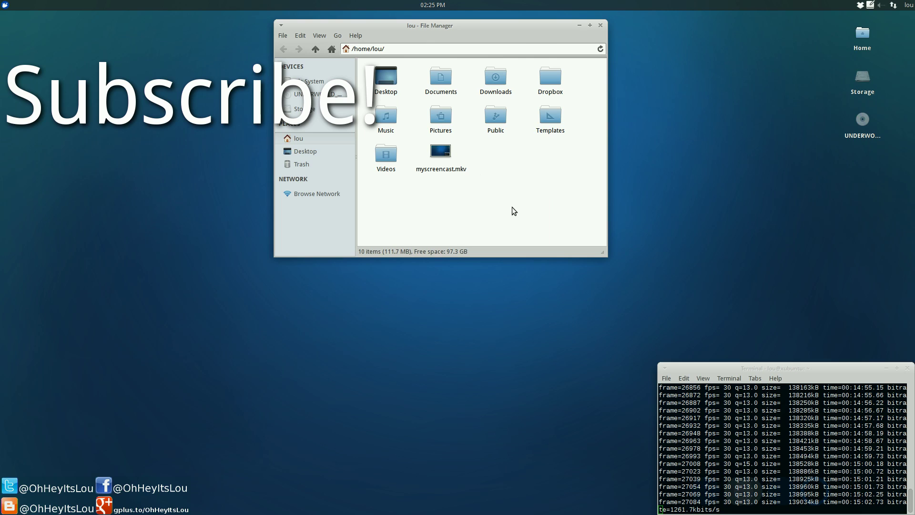
pyautogui.click(601, 25)
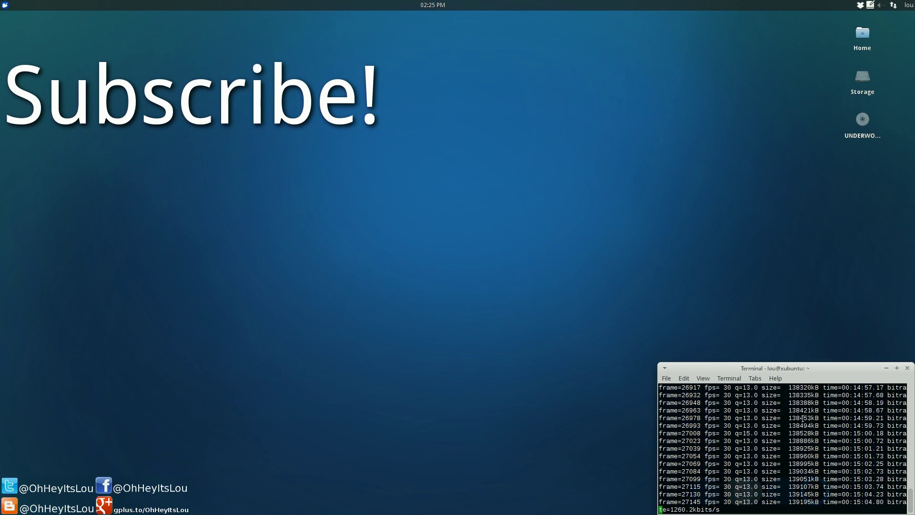